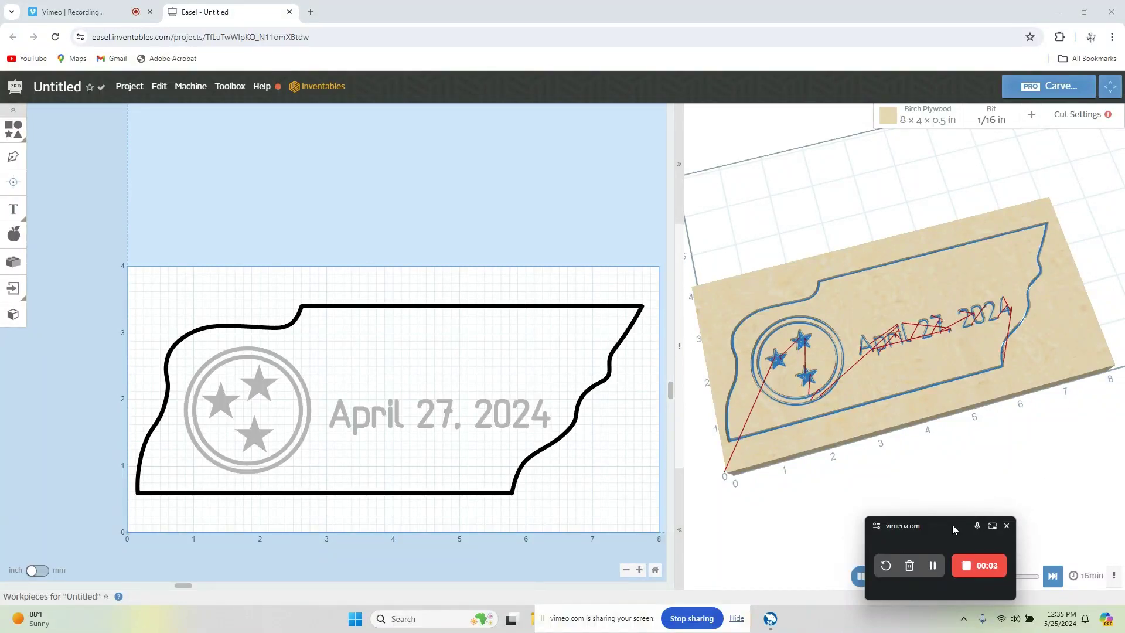
drag(959, 521, 805, 512)
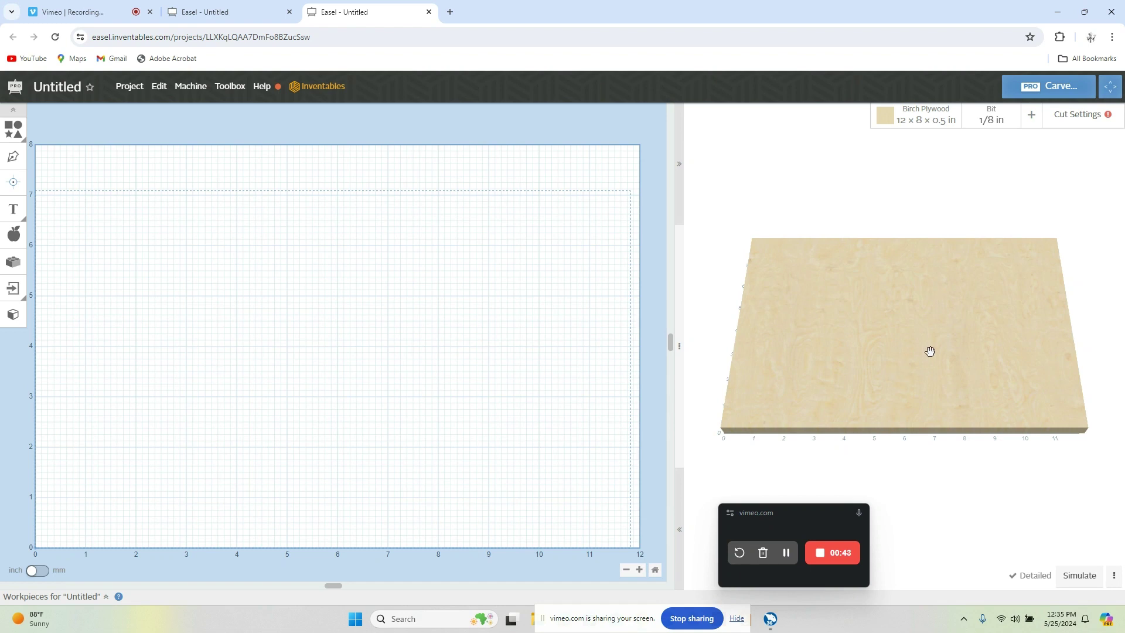
Set the birch plywood material's width to 8 in and its length to 4 in.
click(925, 124)
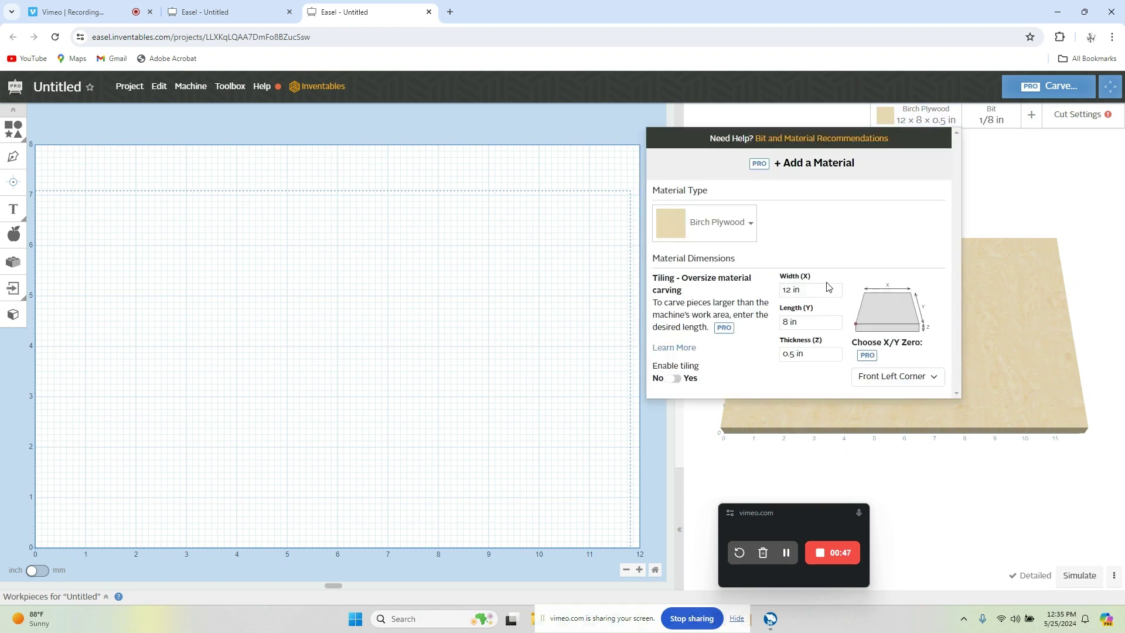
click(829, 287)
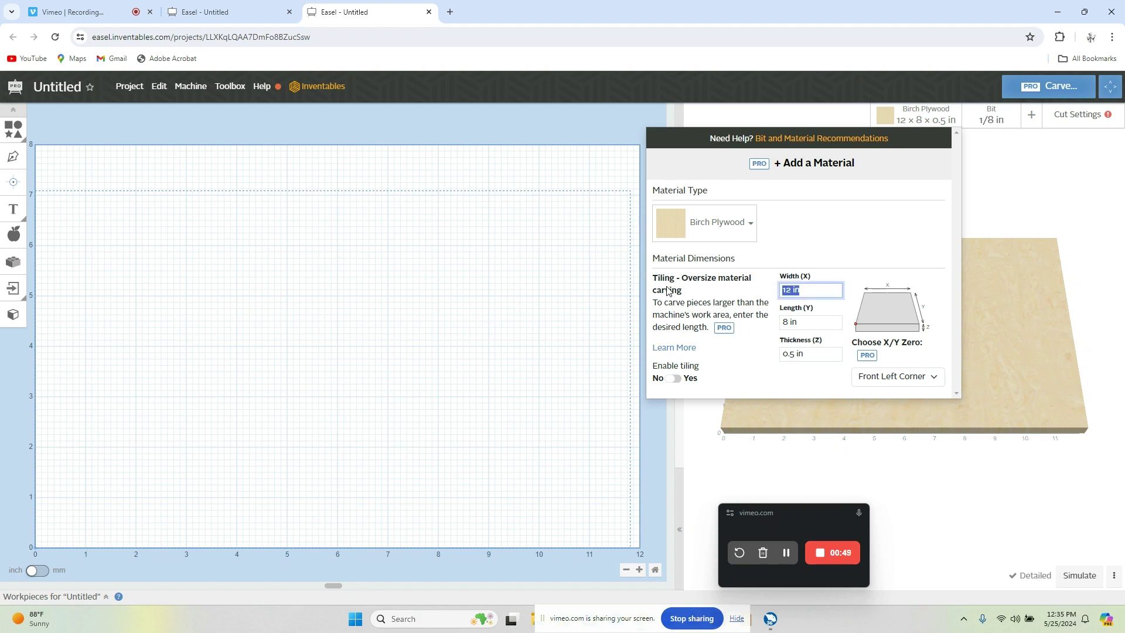
text(8)
key(Tab)
text(4)
key(Tab)
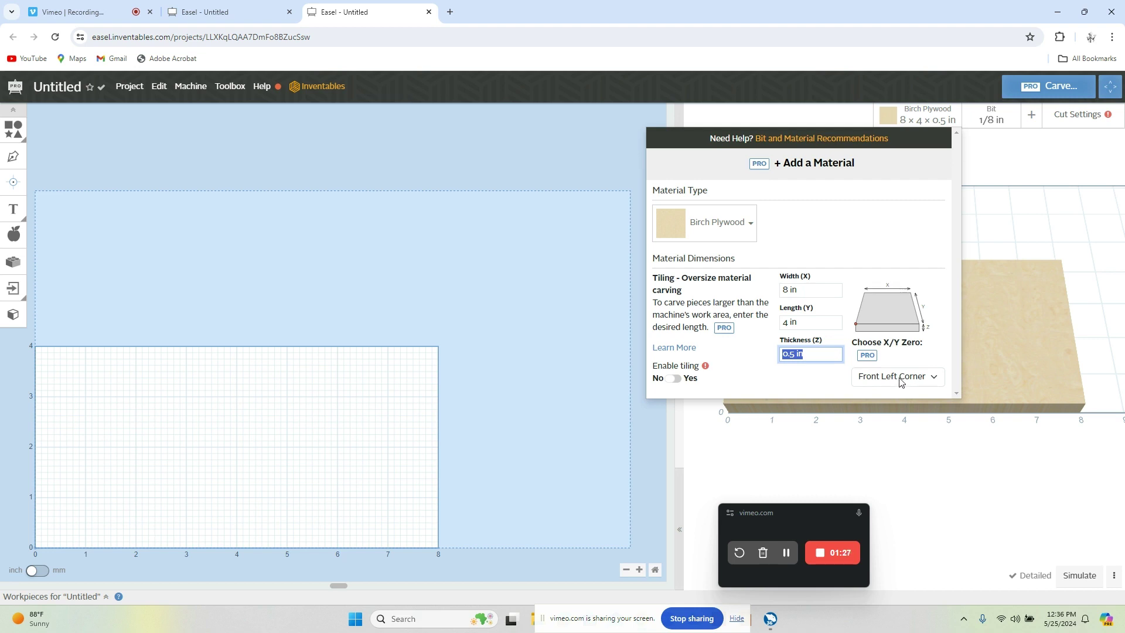
click(927, 465)
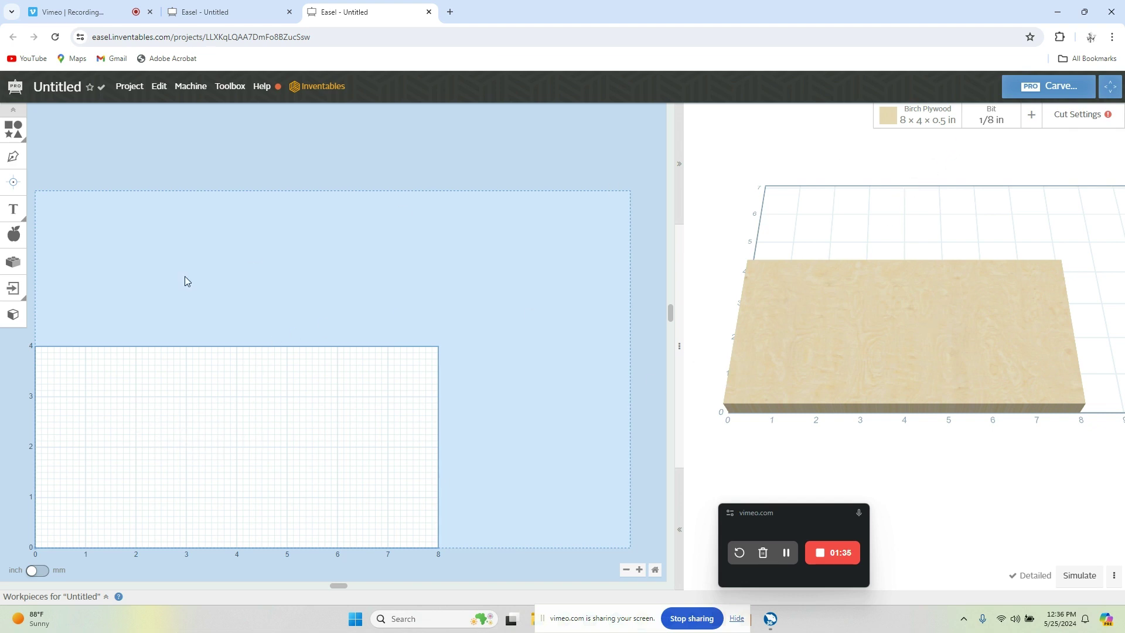
Import HE-2.dxf into the design with DXF Import 2.0, using joined lines and an on-path cut.
click(13, 289)
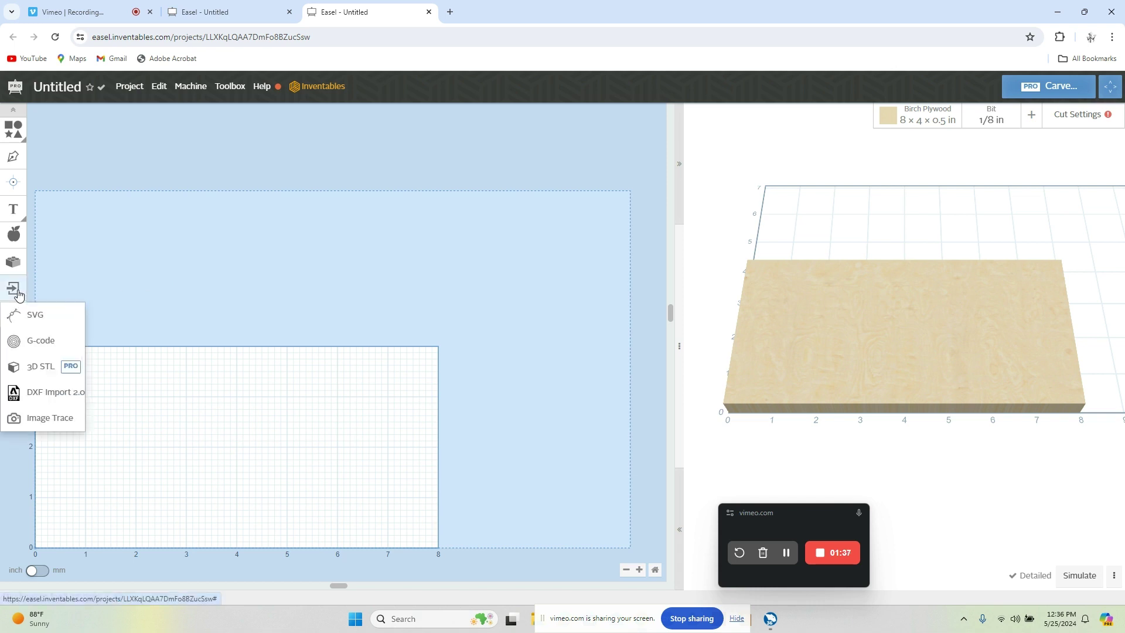
click(55, 392)
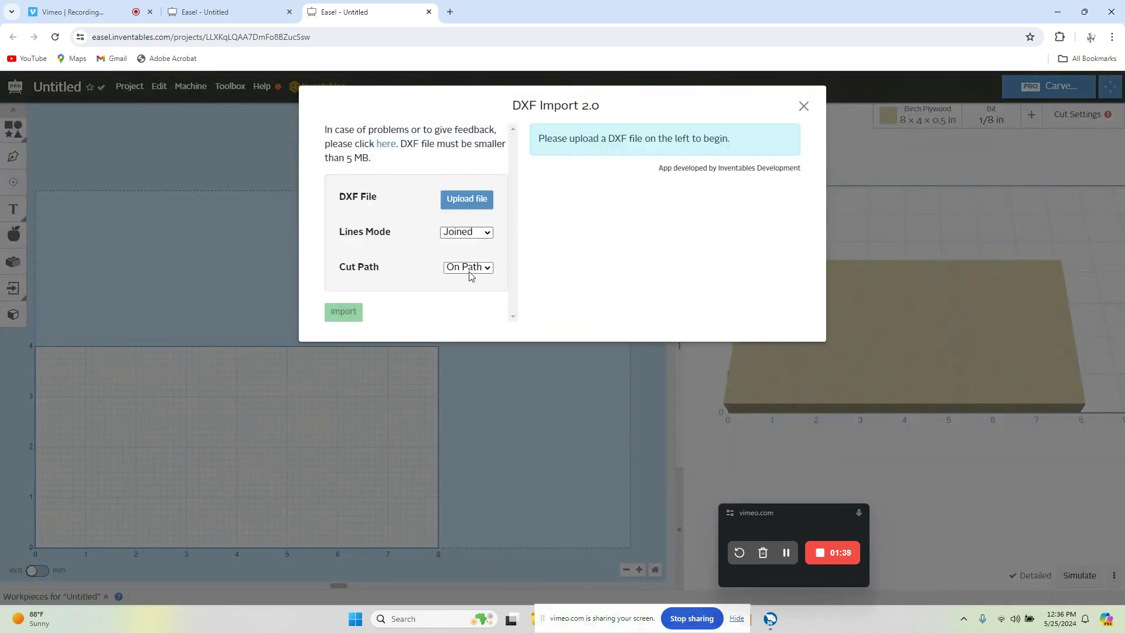
click(478, 207)
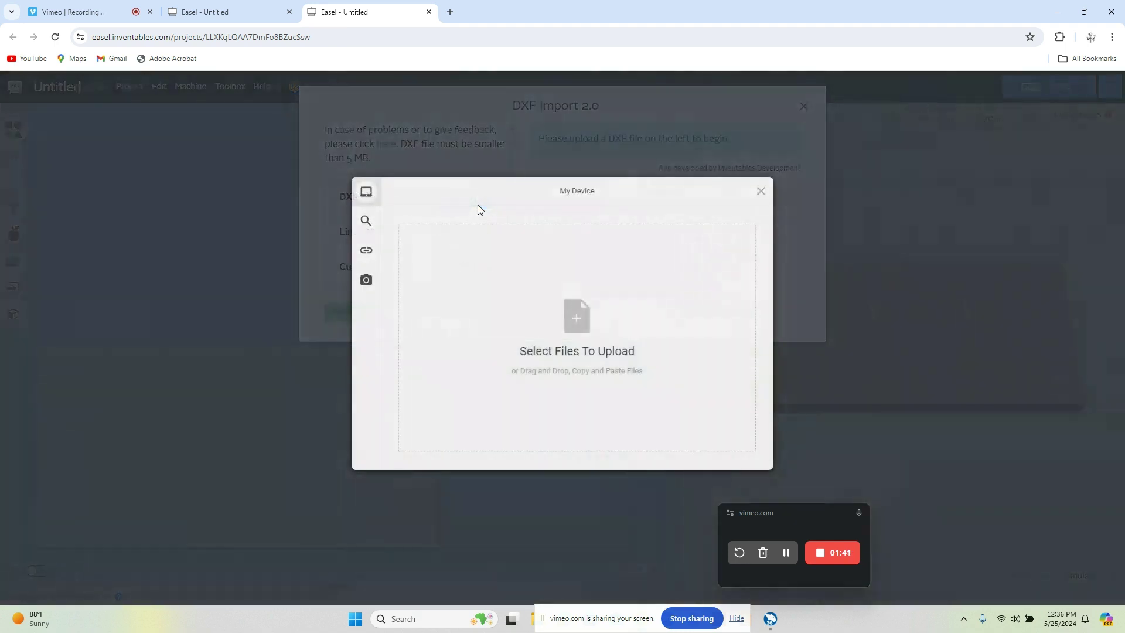
click(586, 323)
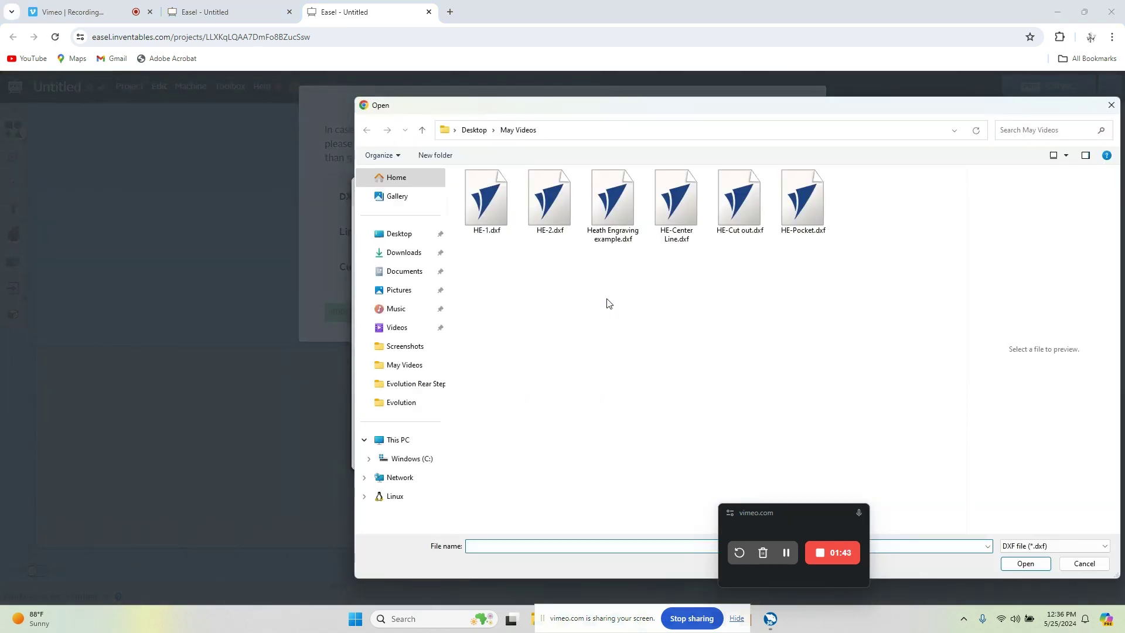
click(542, 220)
click(1026, 564)
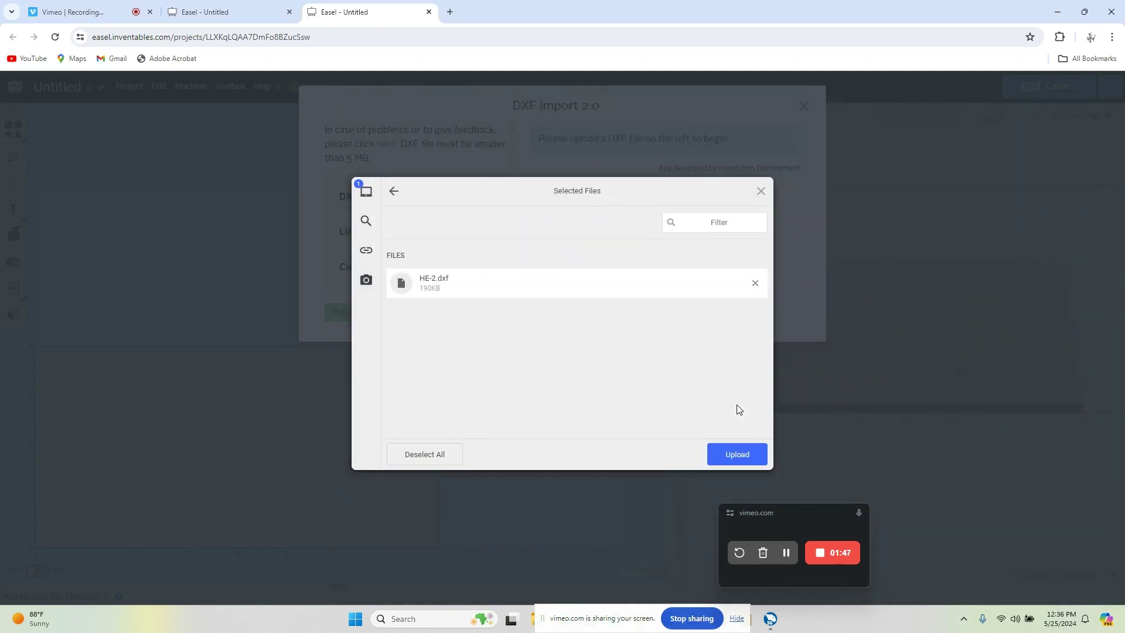
click(738, 455)
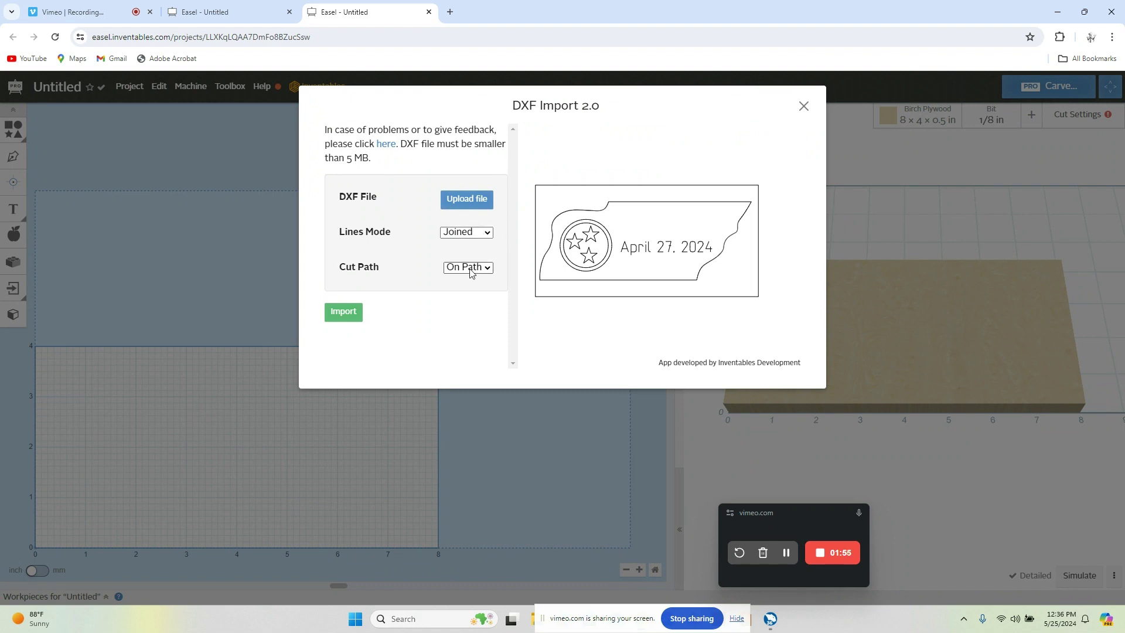
click(344, 311)
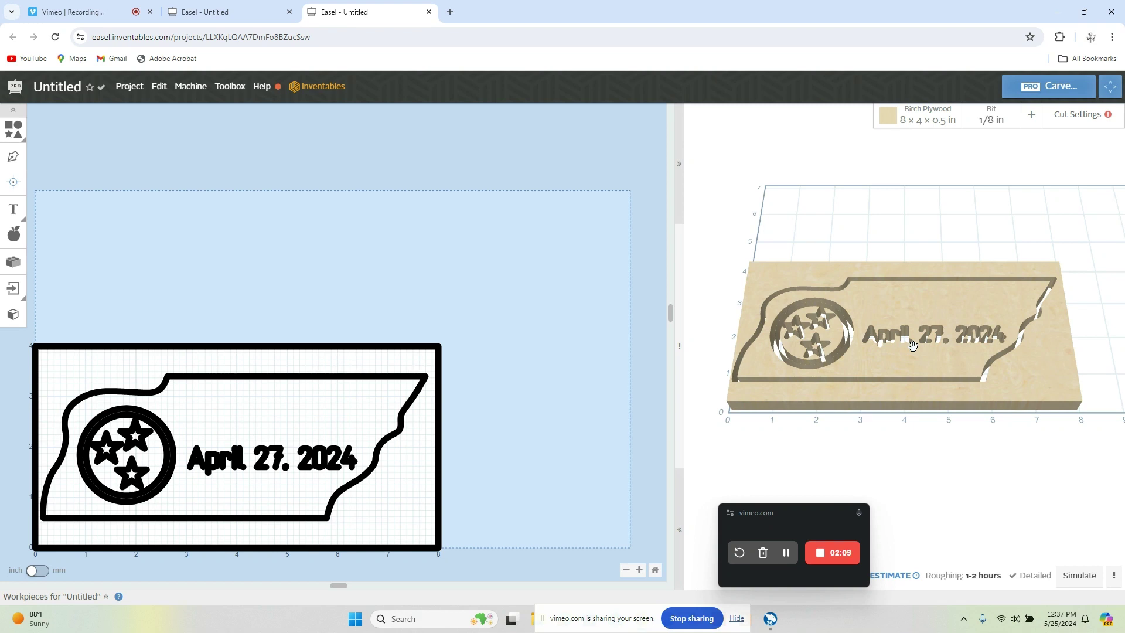
Choose the 1/16 in Fishtail Spiral upcut end mill as the carving bit.
click(1000, 123)
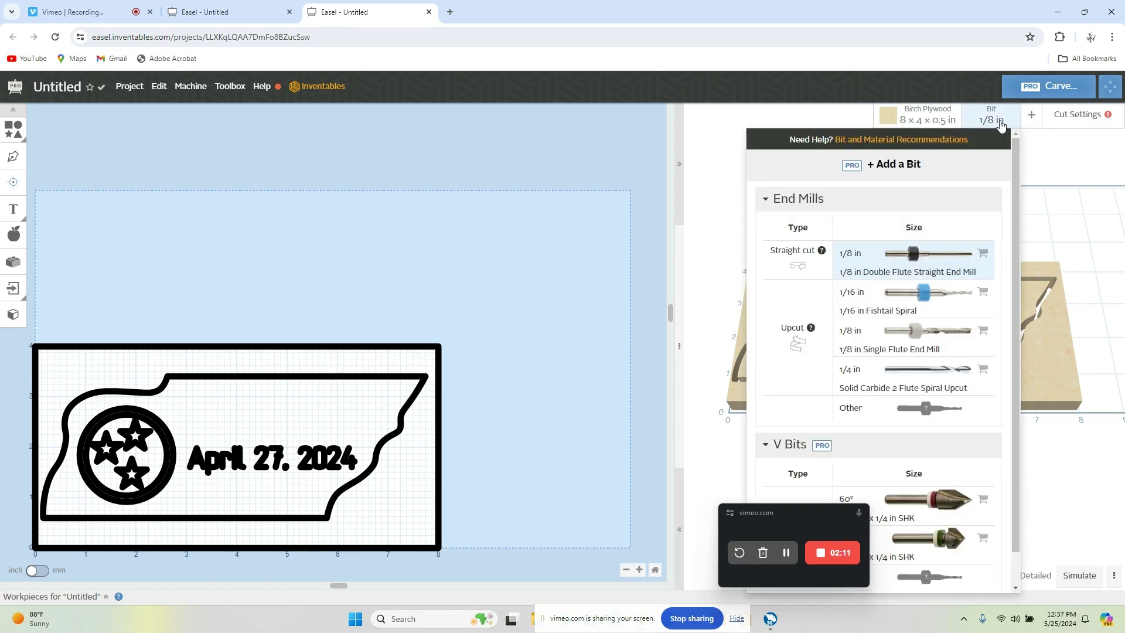
click(956, 309)
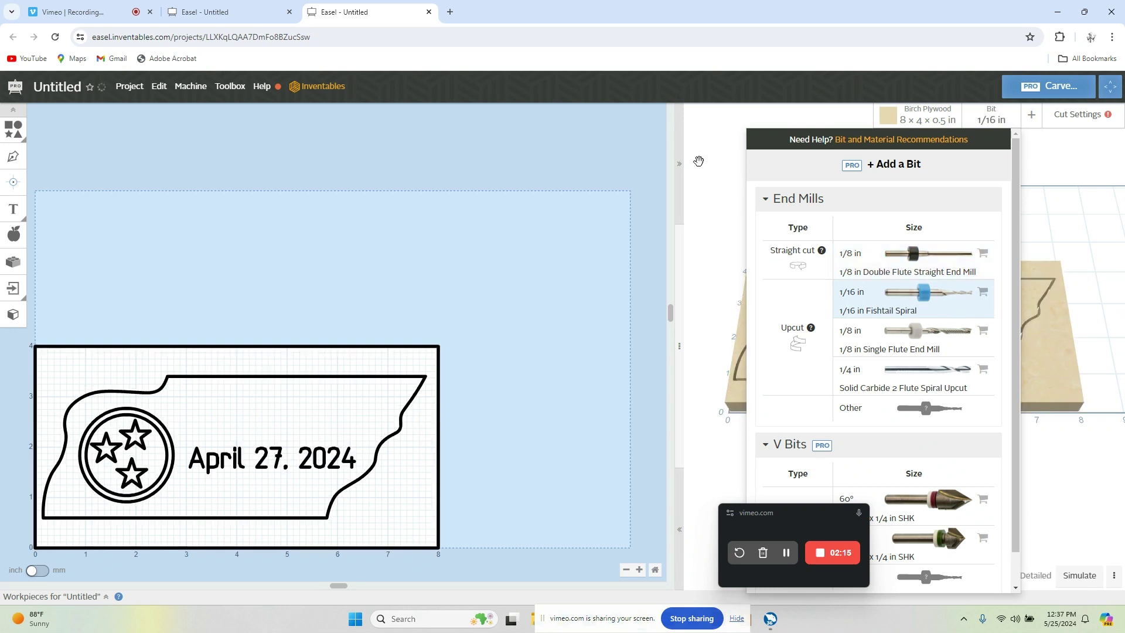
click(698, 161)
Select only the "April 27, 2024" lettering, excluding the state outline and outer rectangle, and set its cut depth to 0.08 in.
scroll(533, 336, down, 2)
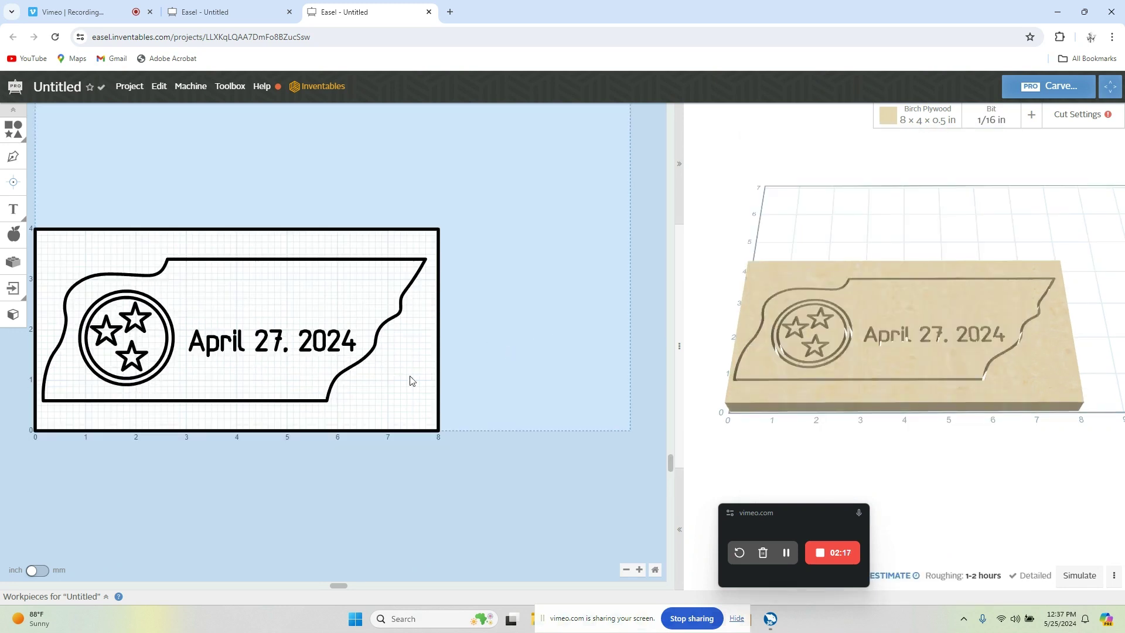
ctrl+scroll(252, 379, up, 1)
scroll(520, 396, left, 2)
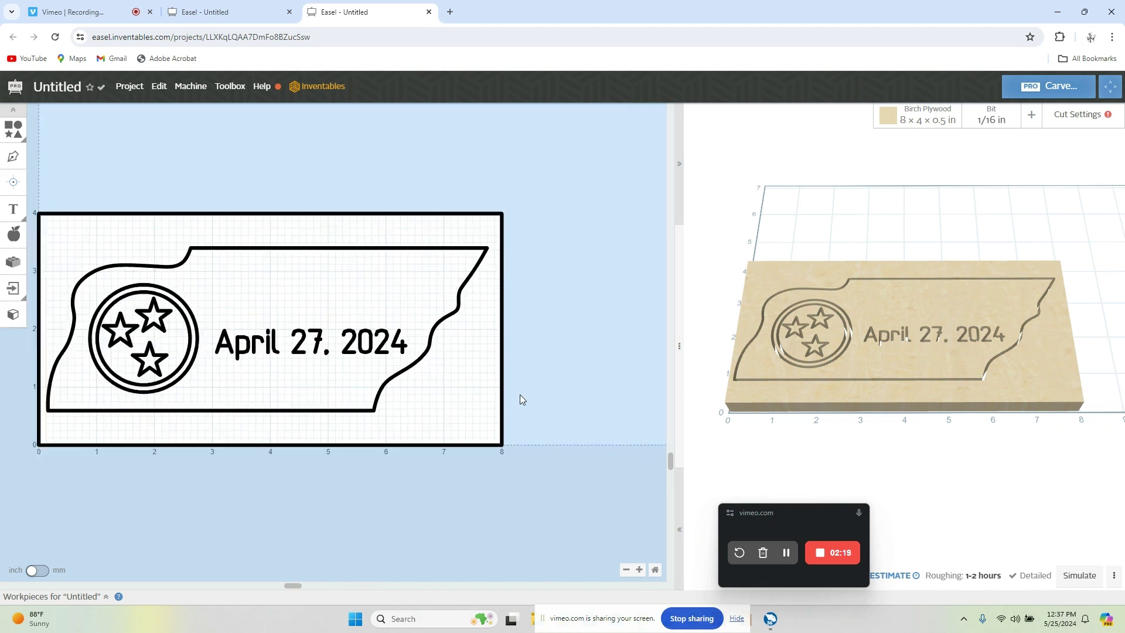
ctrl+scroll(246, 377, up, 1)
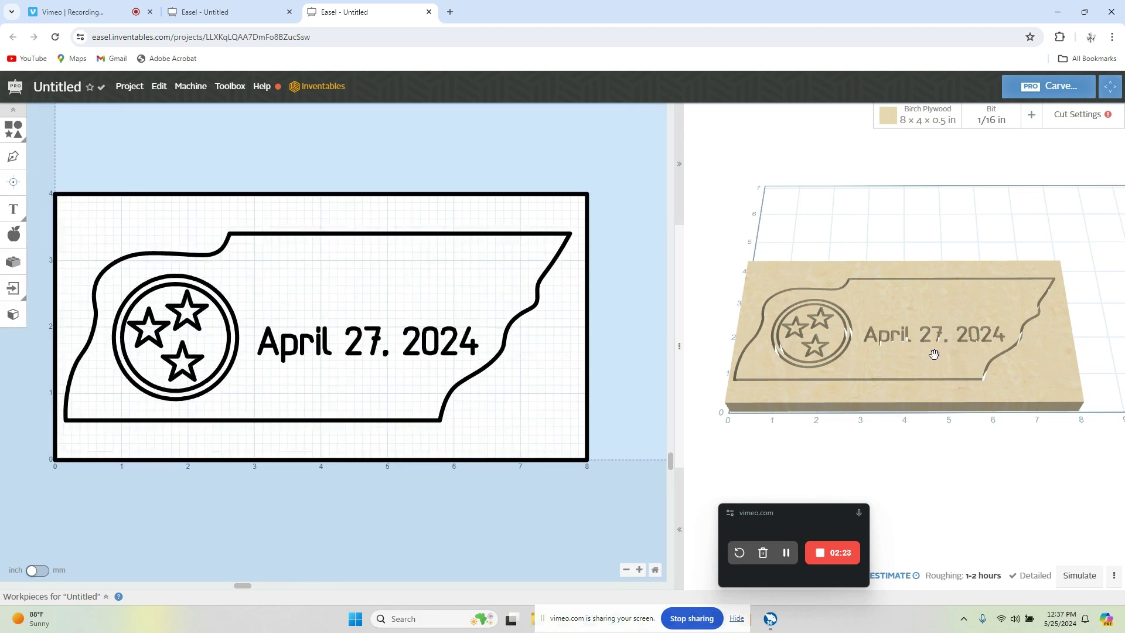
drag(916, 325, 962, 348)
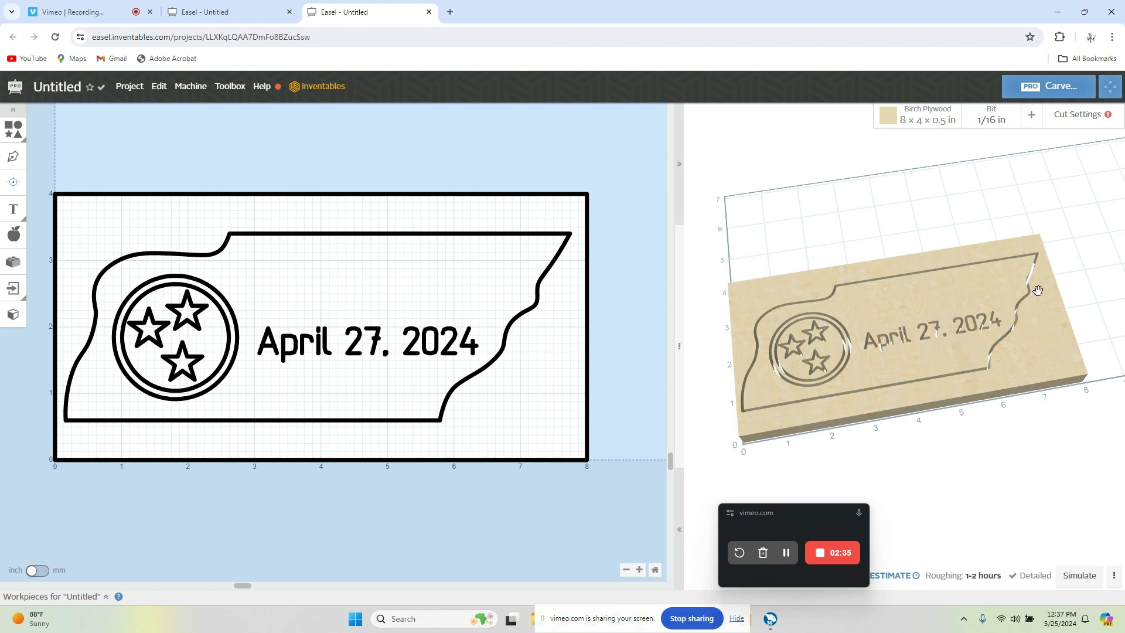
click(295, 309)
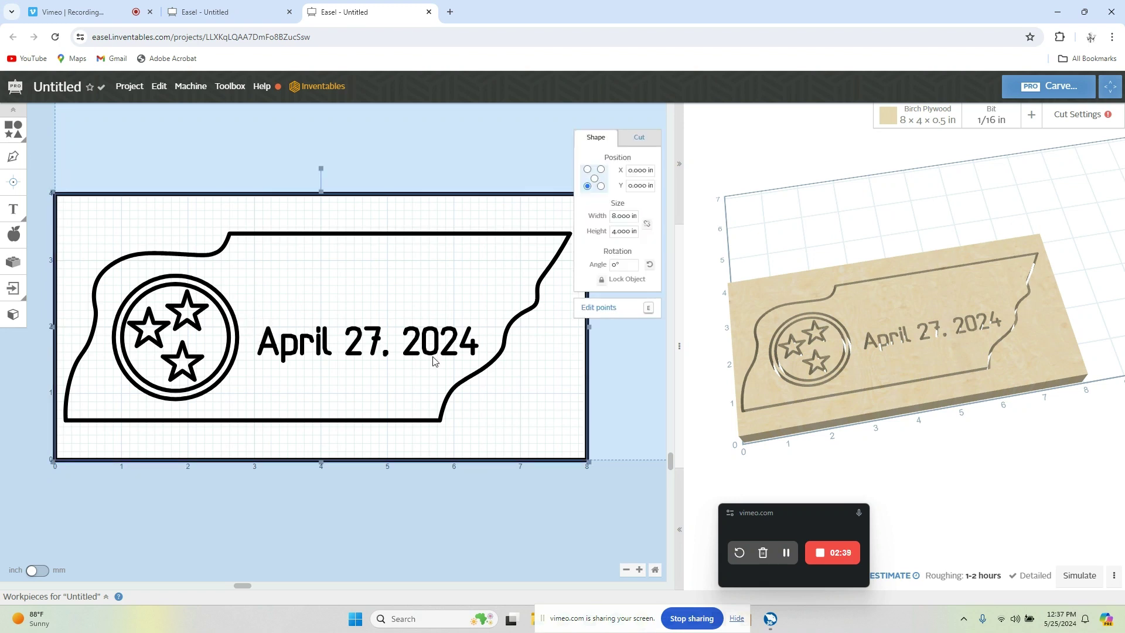
drag(479, 360, 257, 330)
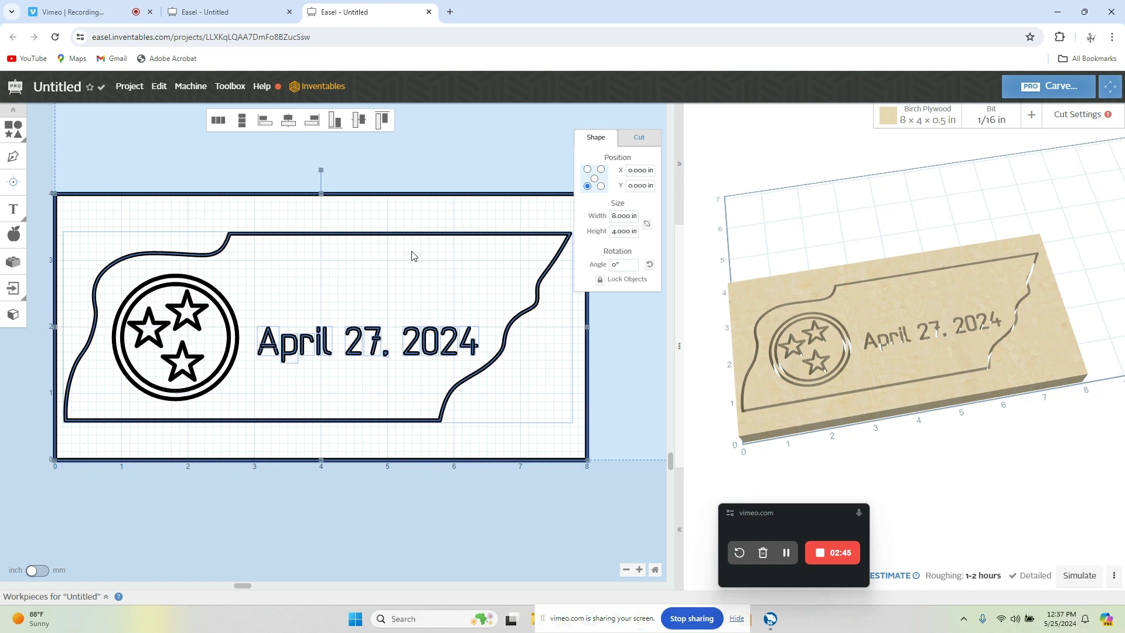
shift+click(407, 233)
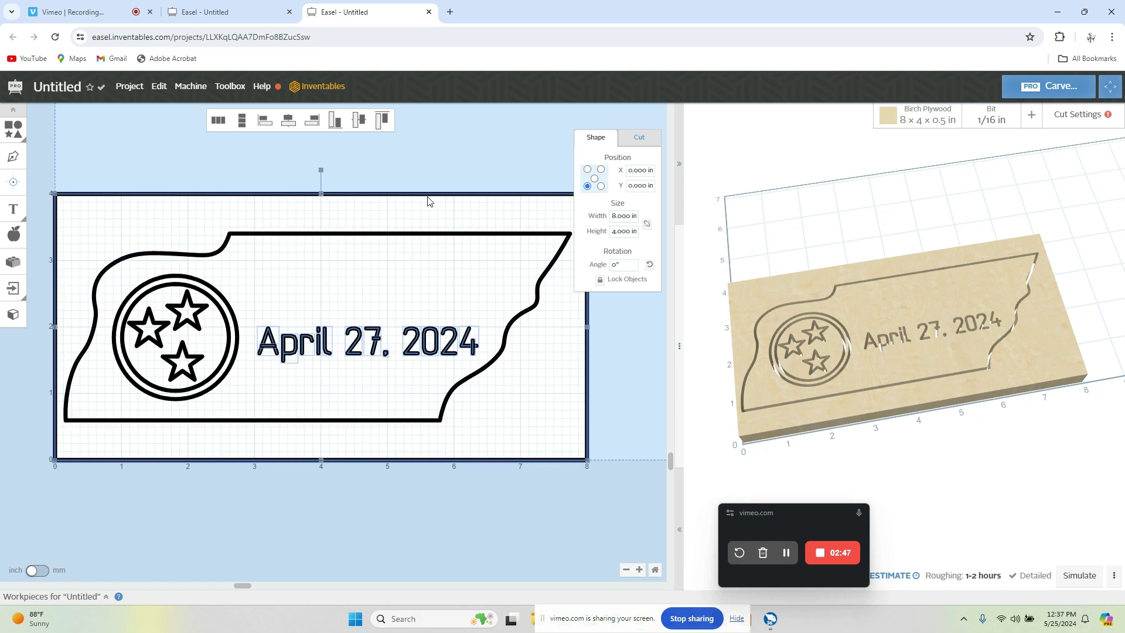
shift+click(442, 193)
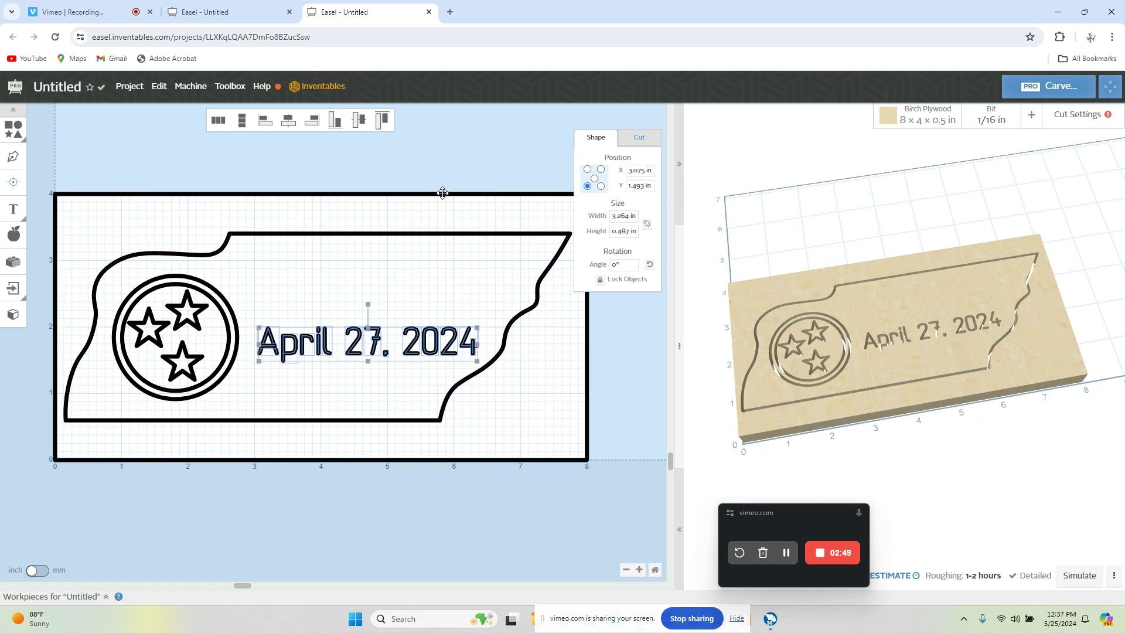
click(636, 143)
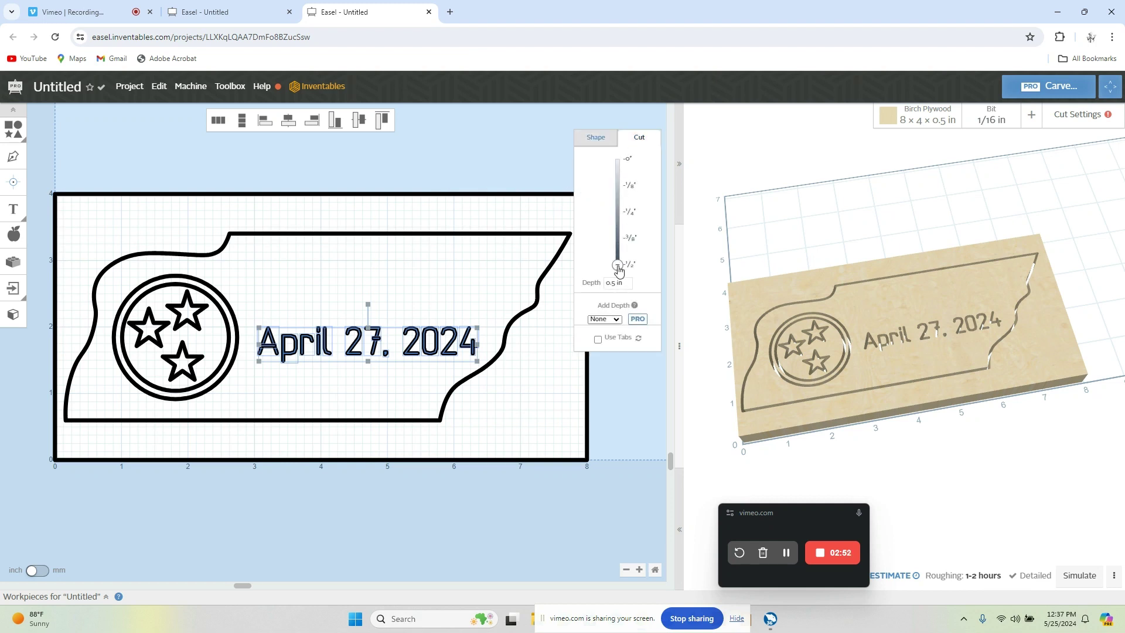
click(623, 285)
key(ctrl+a)
key(BackSpace)
text(.08)
key(Return)
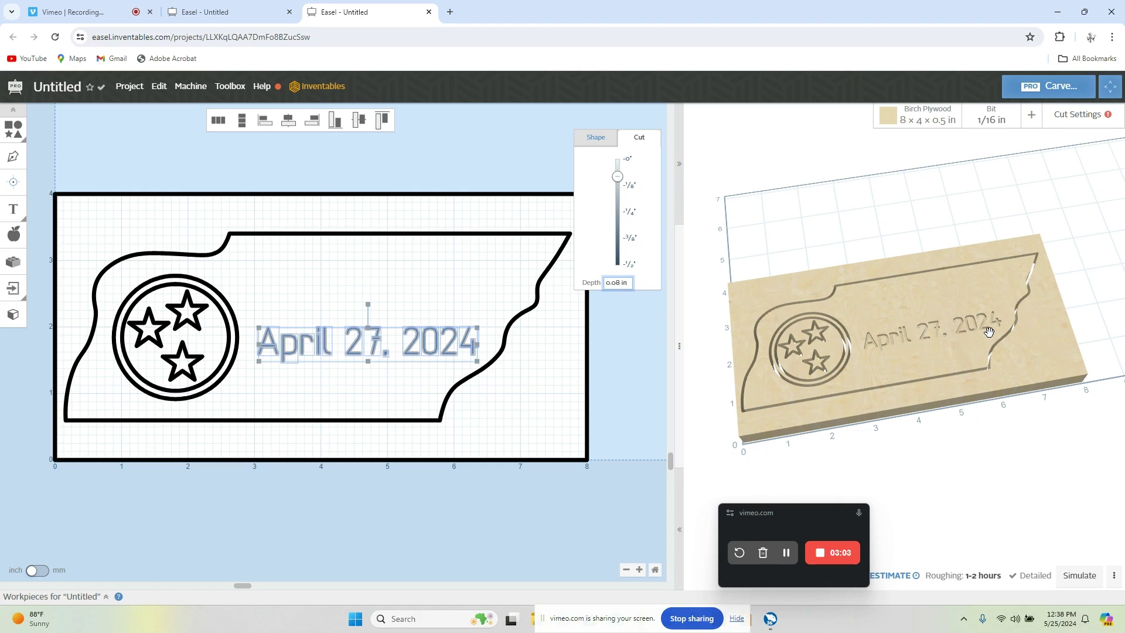
click(605, 346)
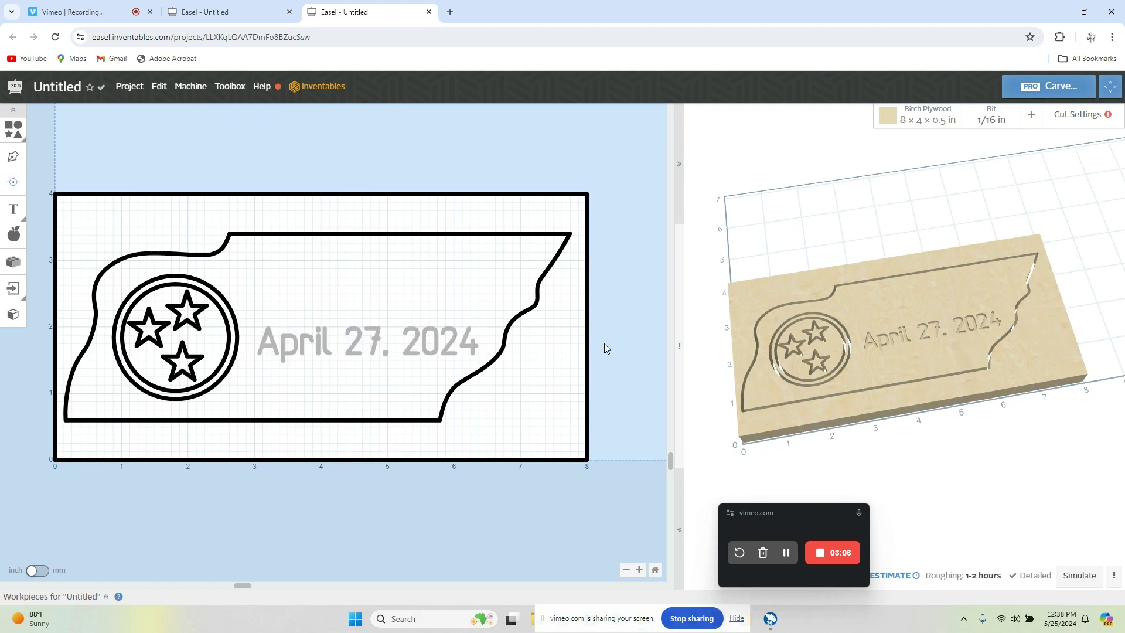
Set the cut depth of both concentric circles around the stars to 0.08 in.
click(232, 310)
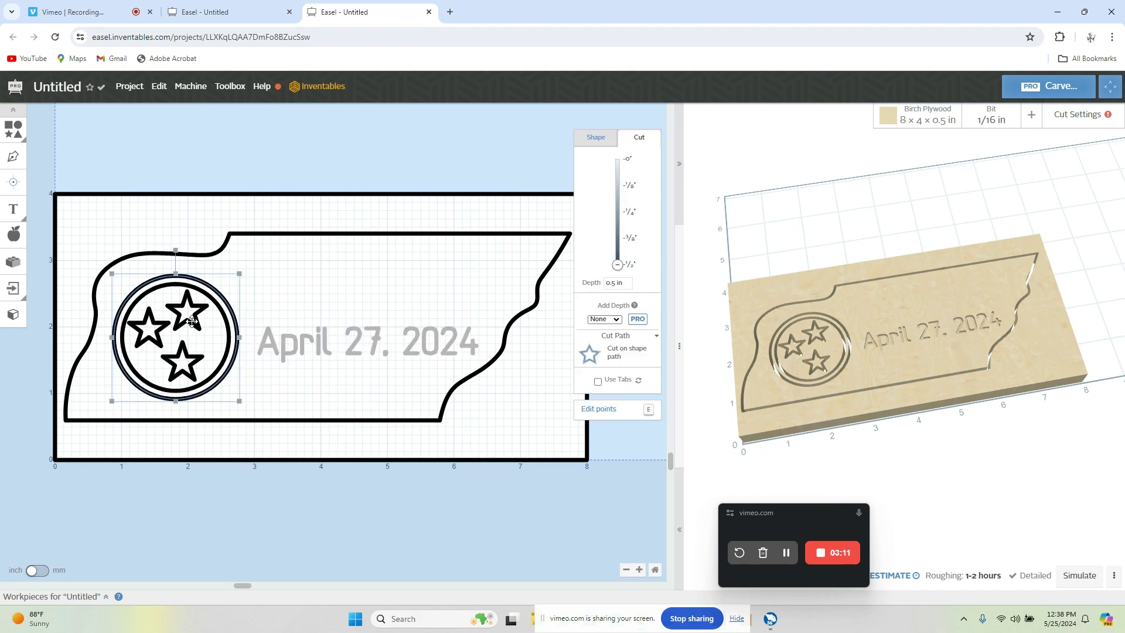
scroll(261, 352, up, 4)
scroll(261, 352, down, 2)
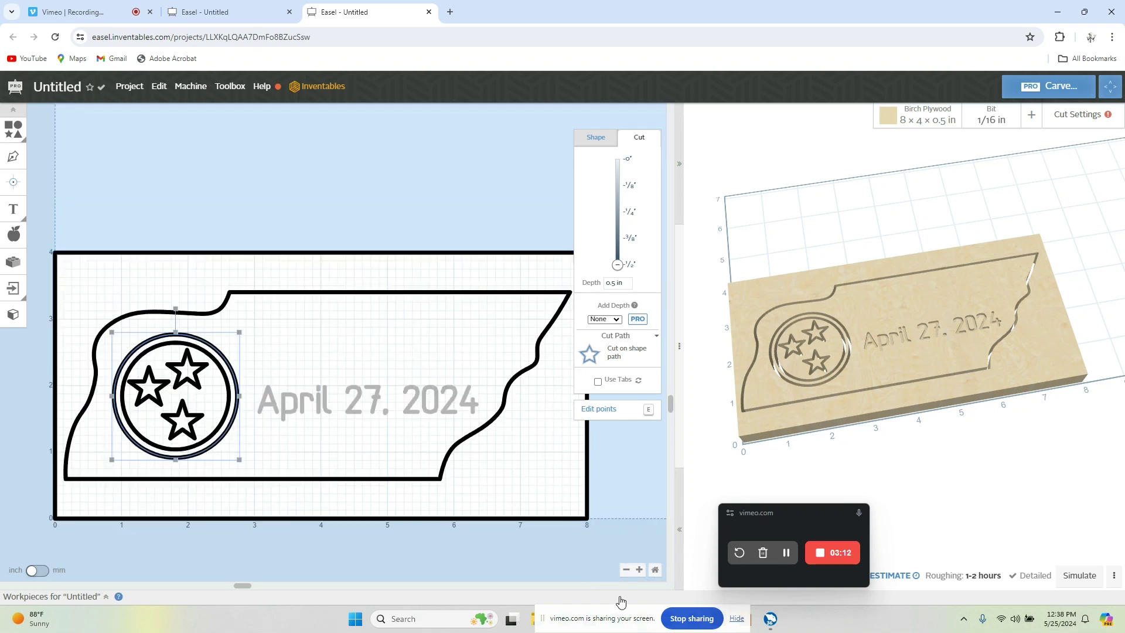
click(639, 569)
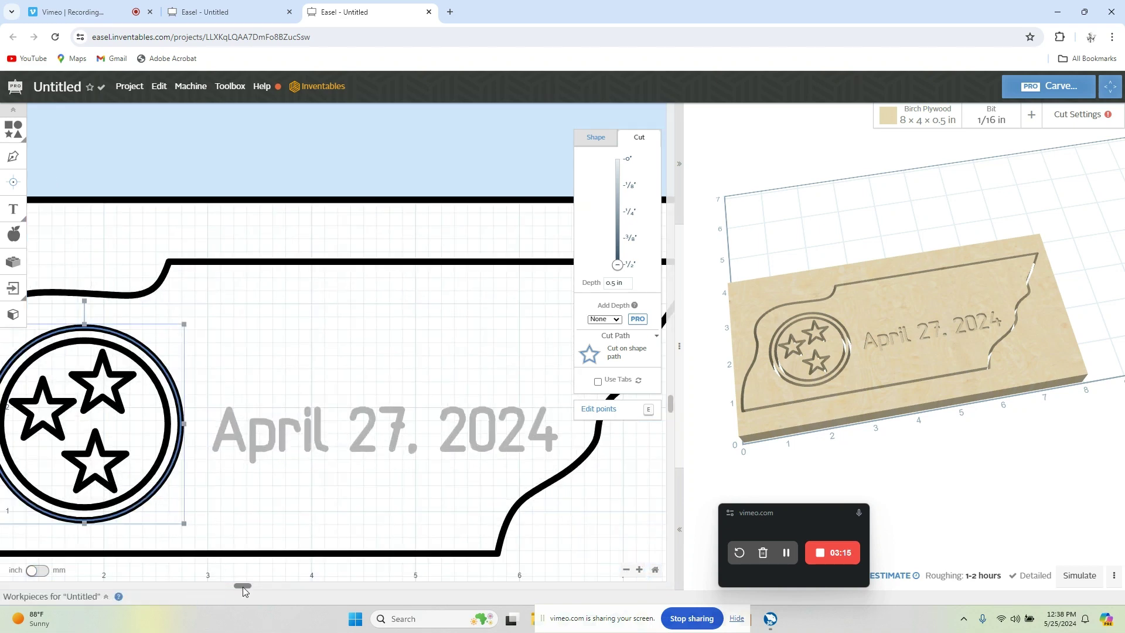
drag(242, 587, 193, 586)
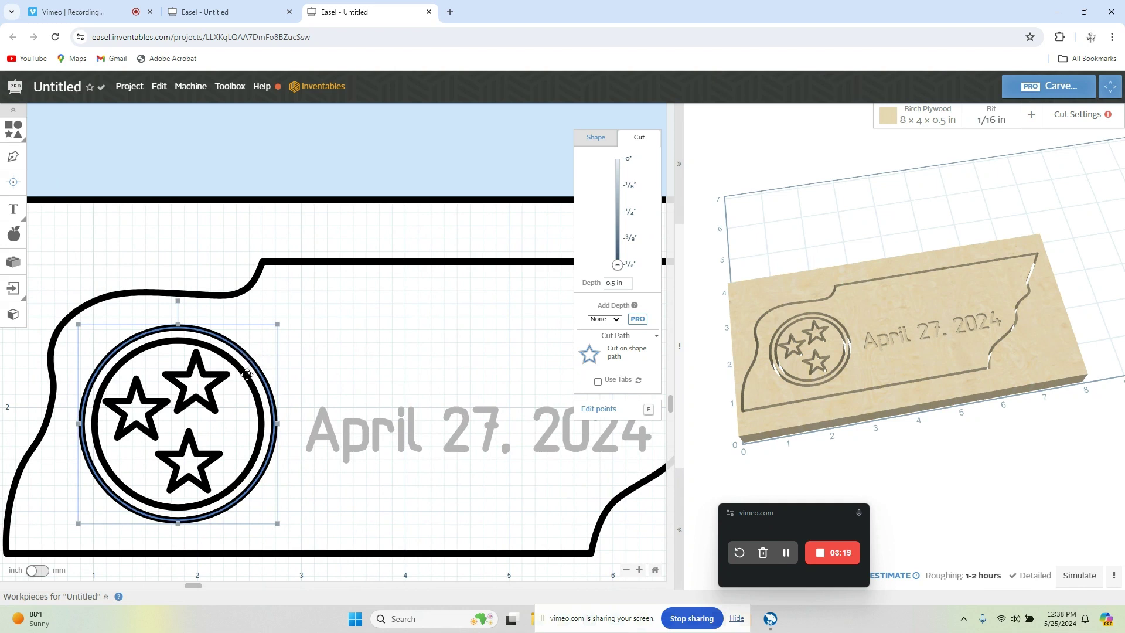
shift+click(247, 375)
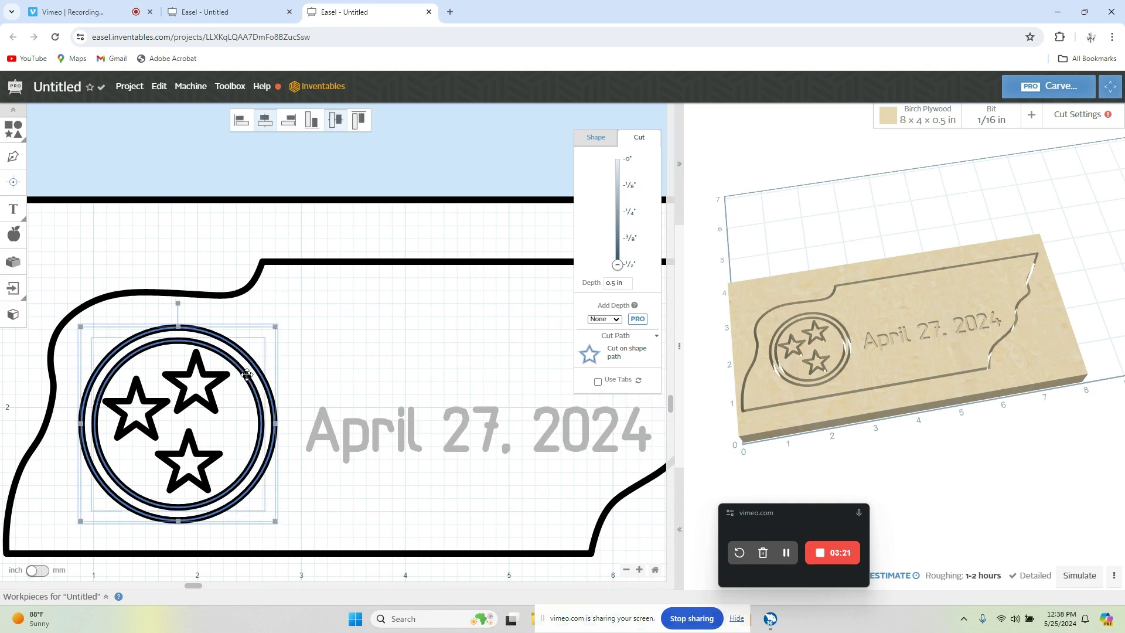
click(619, 287)
triple_click(619, 288)
text(.08)
key(Return)
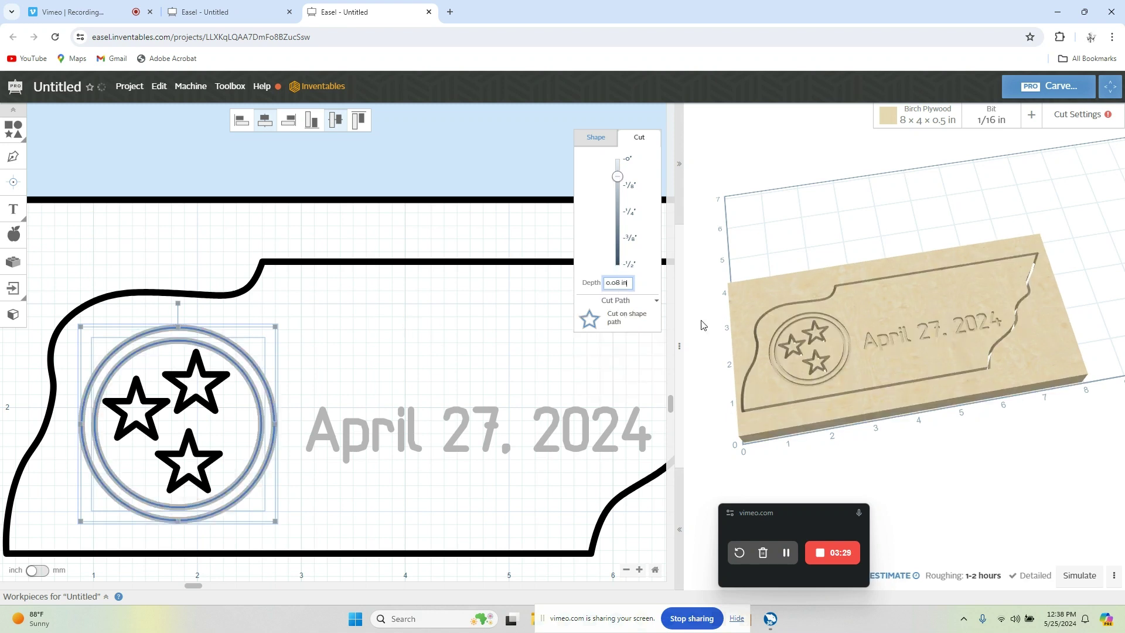
click(469, 331)
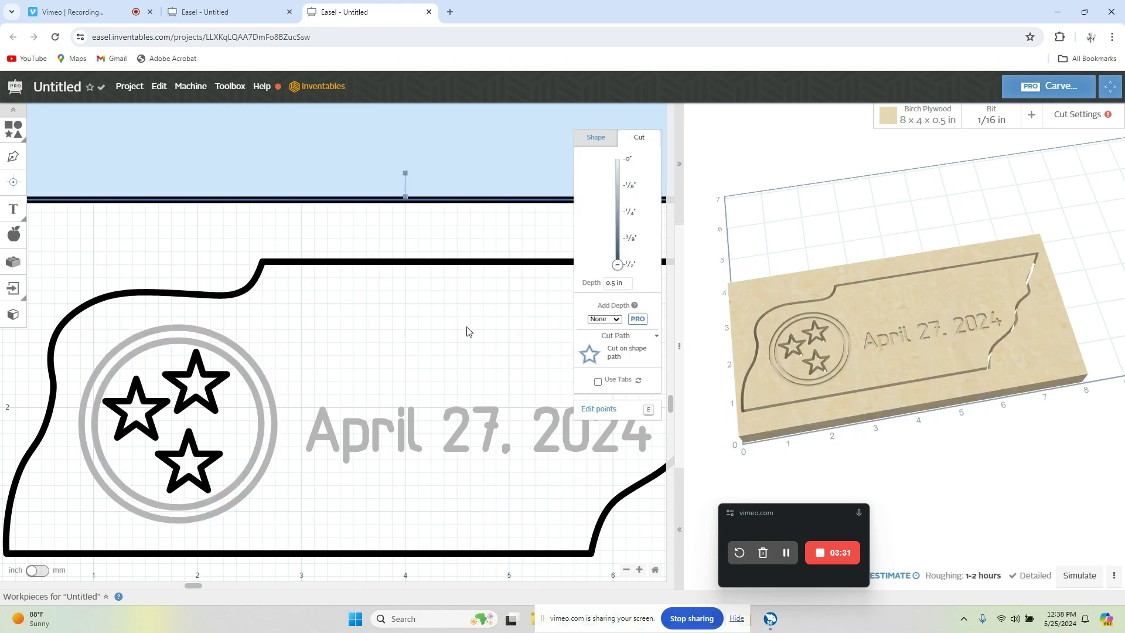
Select all three stars inside the circles and change their cut path to clear out a pocket.
click(221, 375)
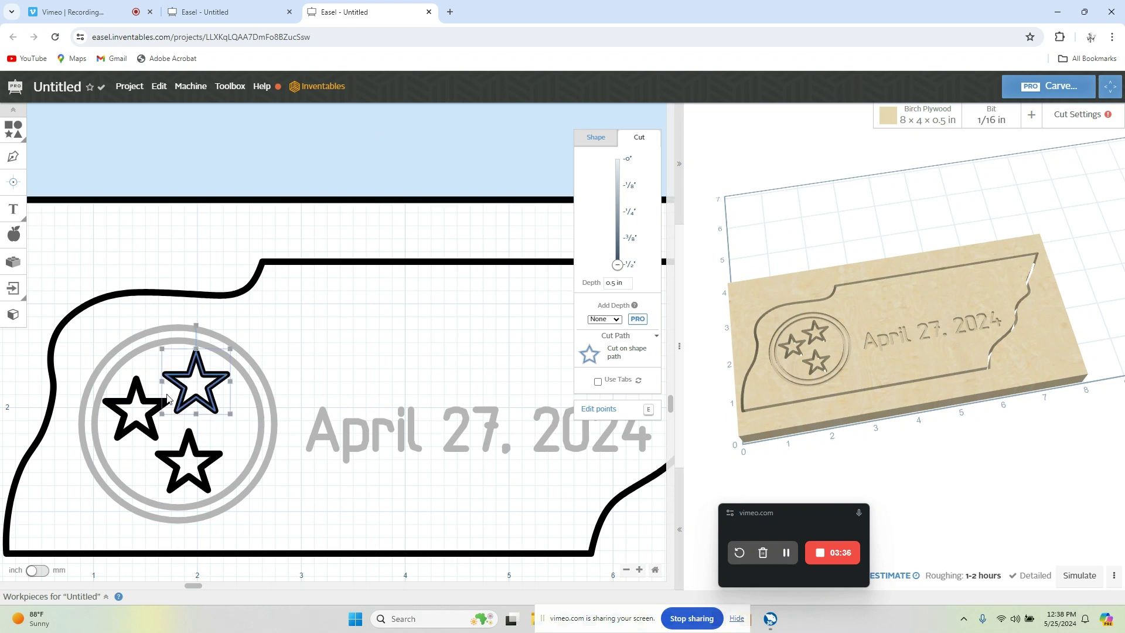
shift+click(146, 401)
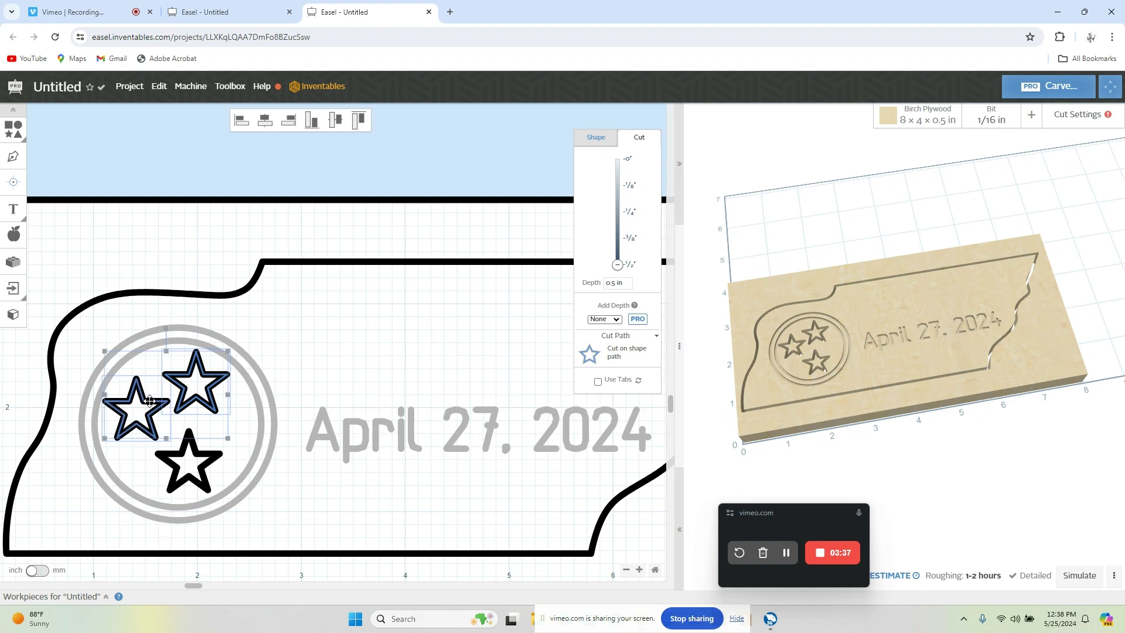
shift+click(206, 465)
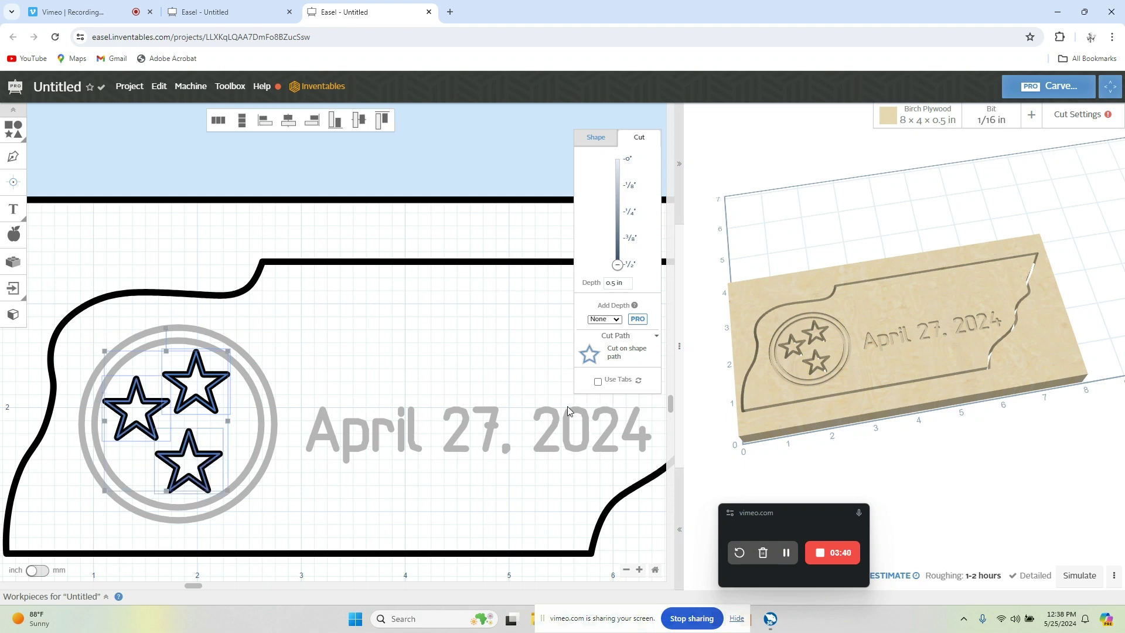
click(652, 342)
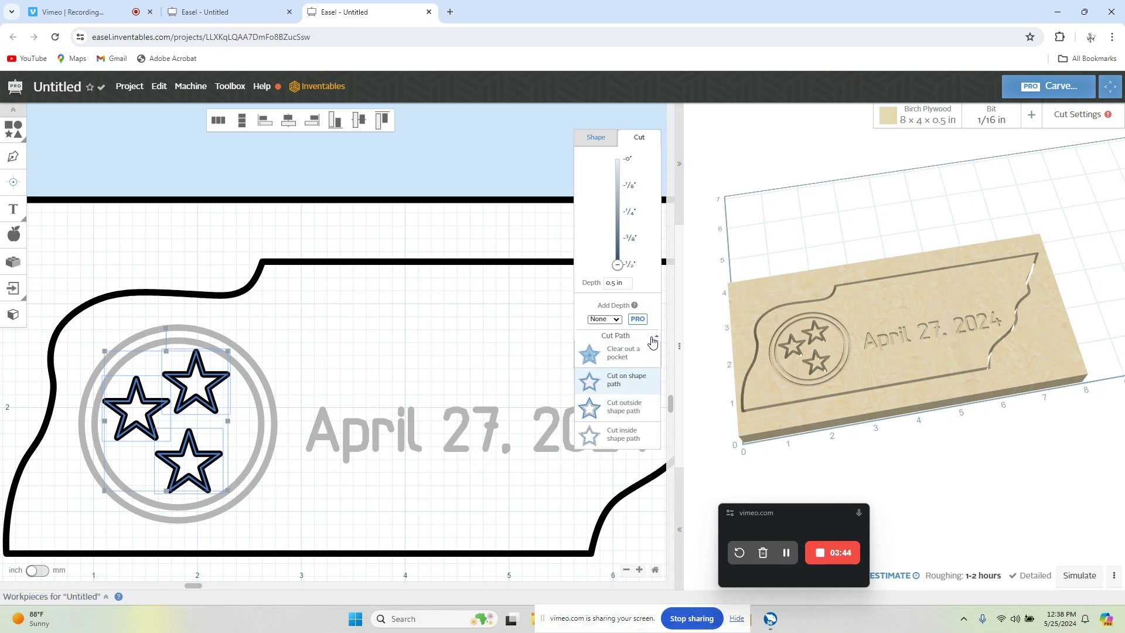
click(623, 368)
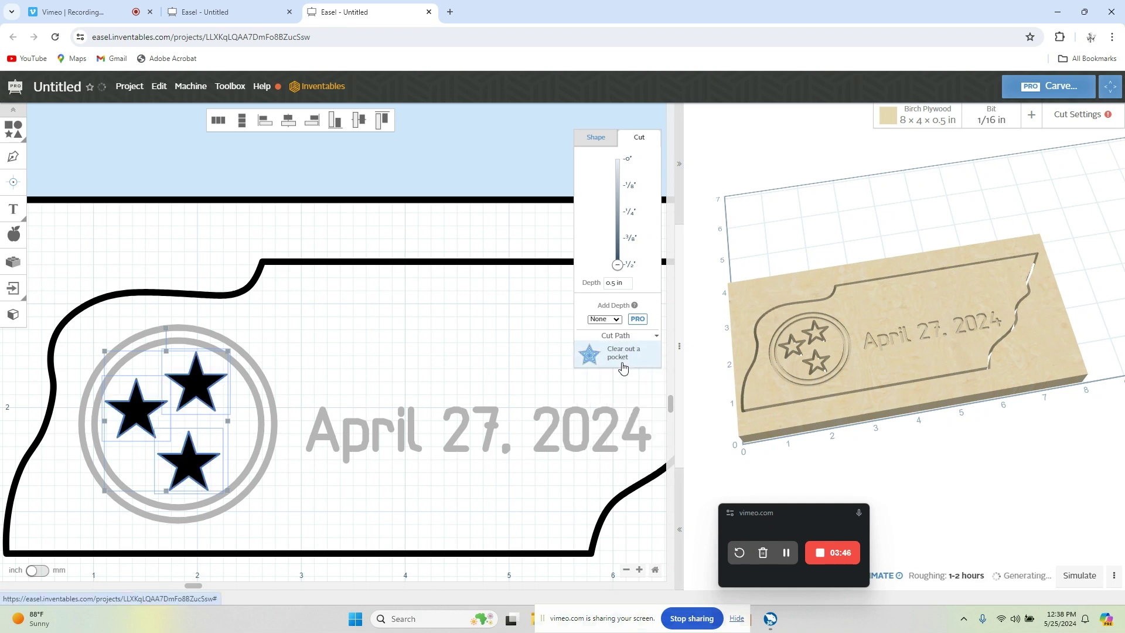
Set the cut depth of the three selected stars to 0.08 in.
click(617, 284)
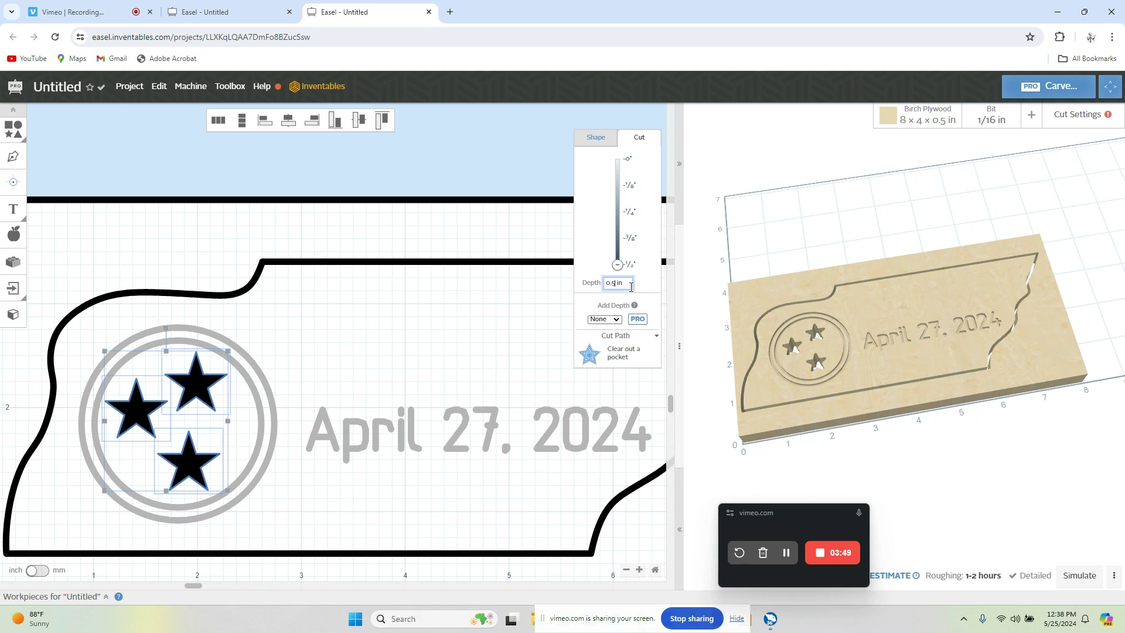
drag(632, 284, 598, 286)
text(.08)
key(Return)
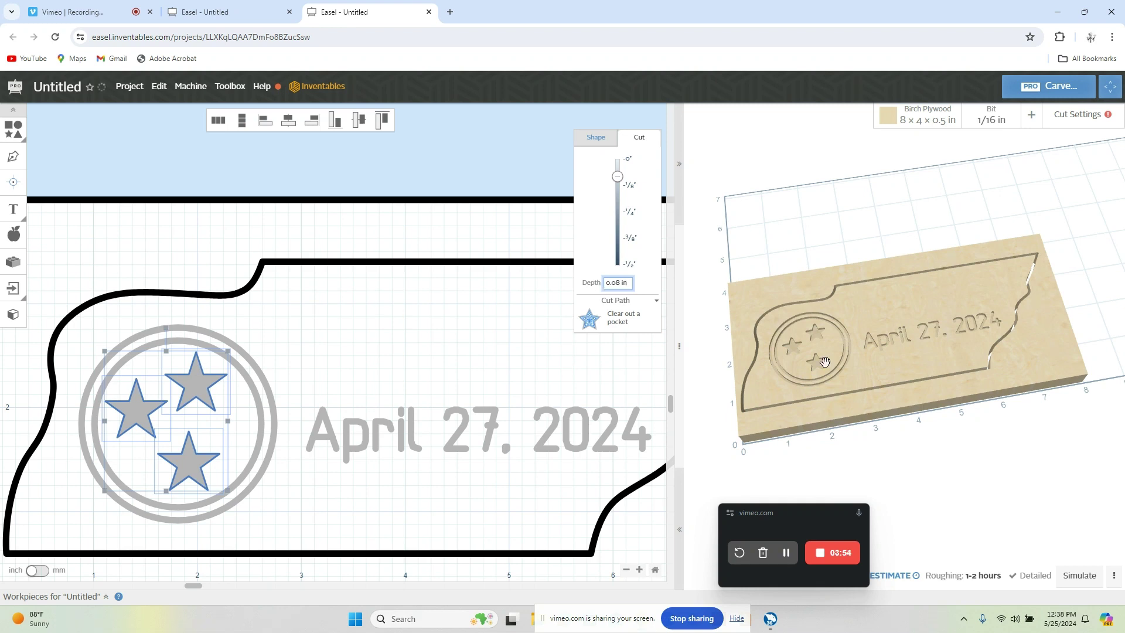
drag(898, 364, 935, 415)
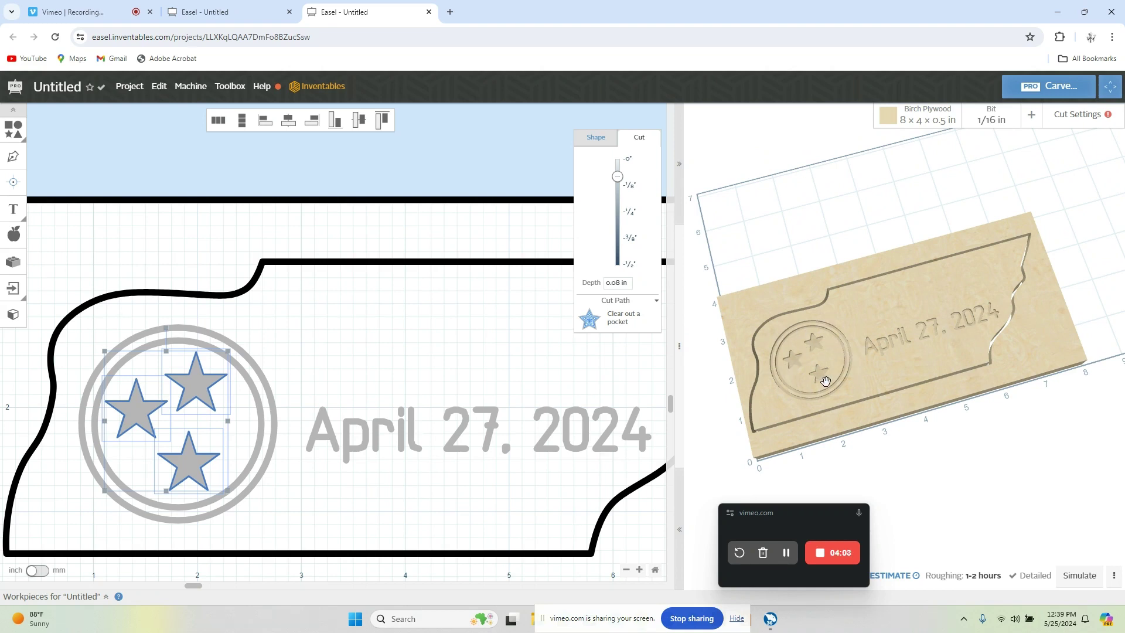
Delete the outer rectangle that surrounds the state outline along the edge of the material.
scroll(469, 359, down, 1)
click(468, 358)
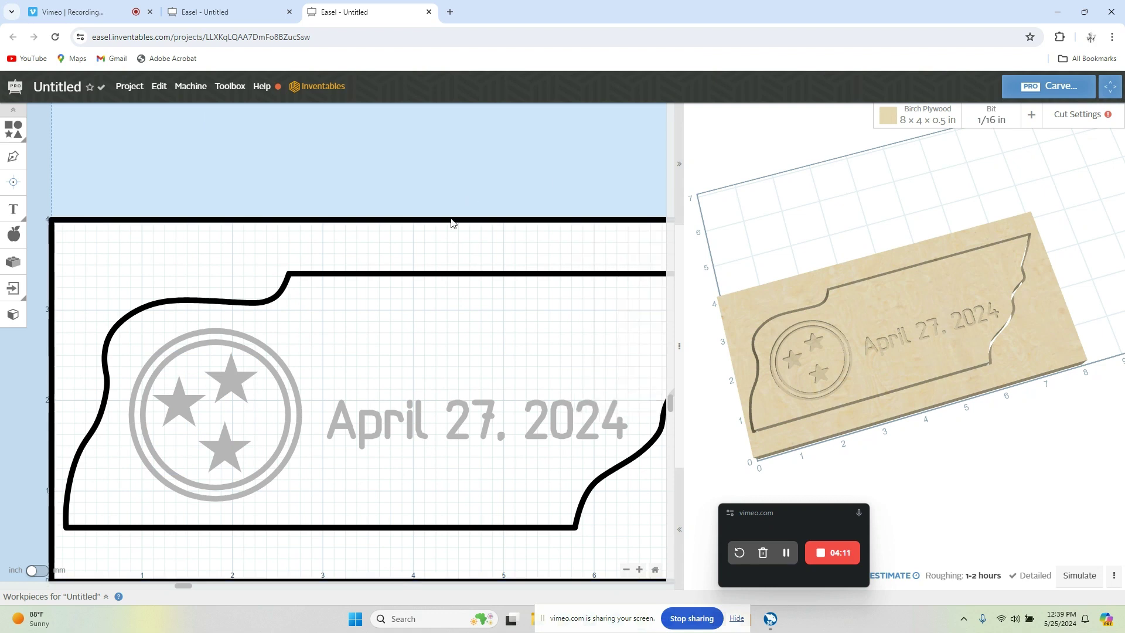
click(464, 205)
click(450, 217)
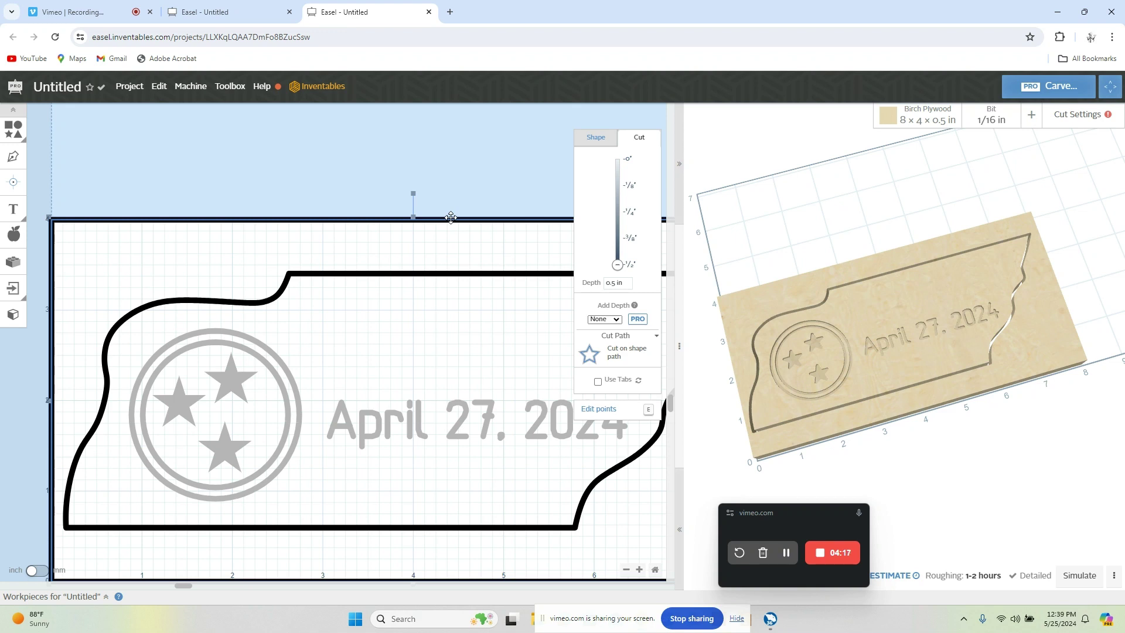
key(Delete)
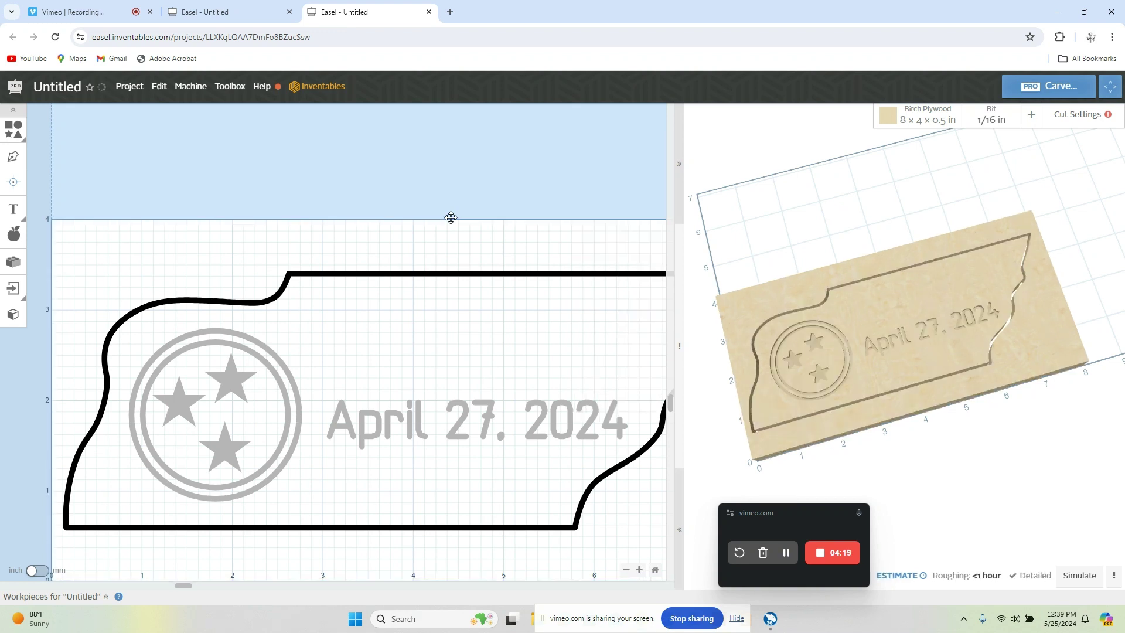
Check the state outline's cut depth and cut path, and examine its through cut in the 3D preview.
click(442, 275)
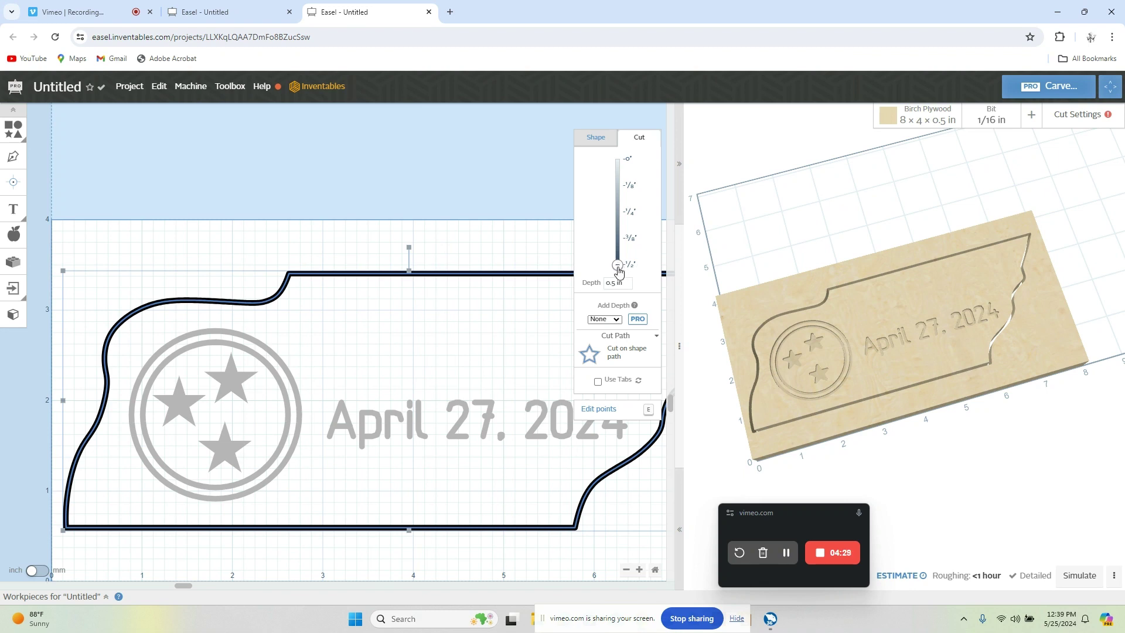
drag(927, 324, 939, 367)
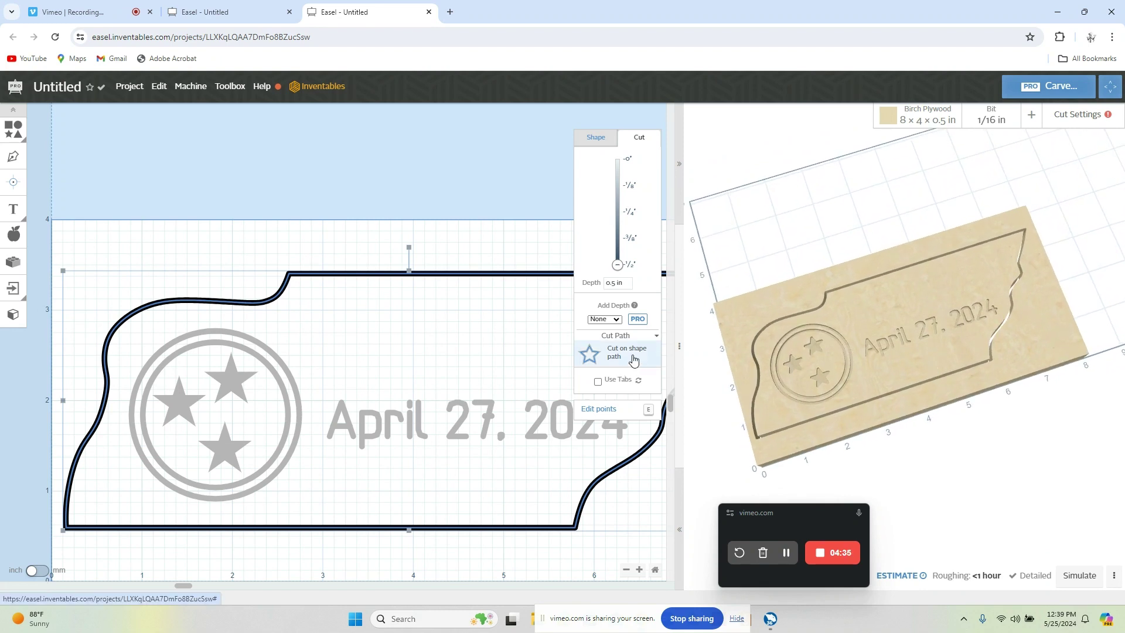
click(463, 326)
click(461, 326)
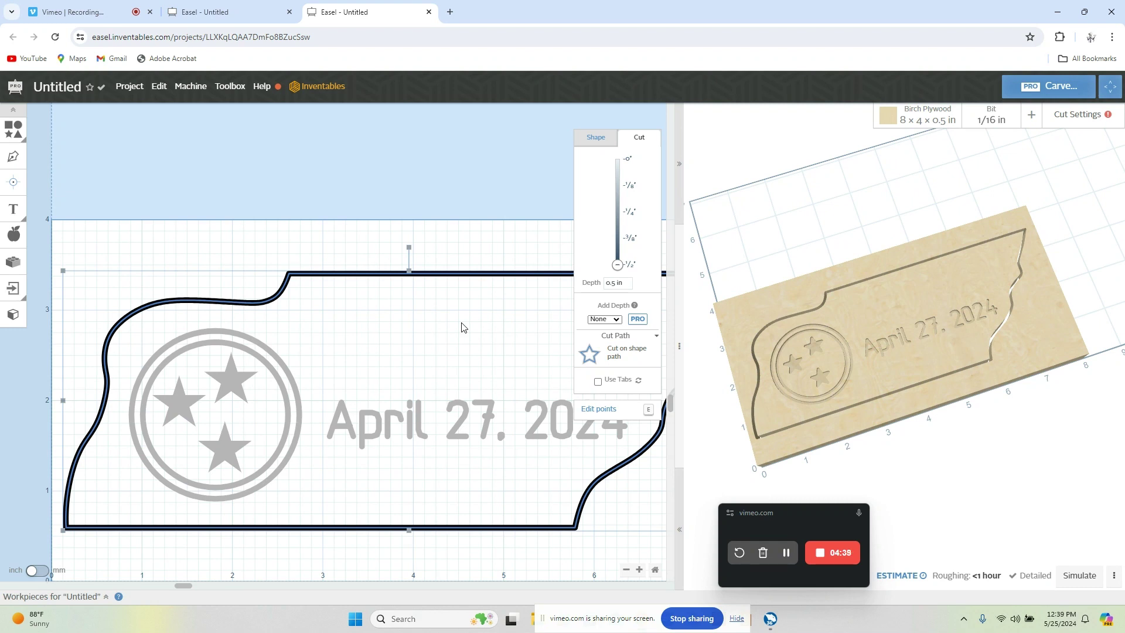
click(487, 202)
drag(997, 301, 979, 334)
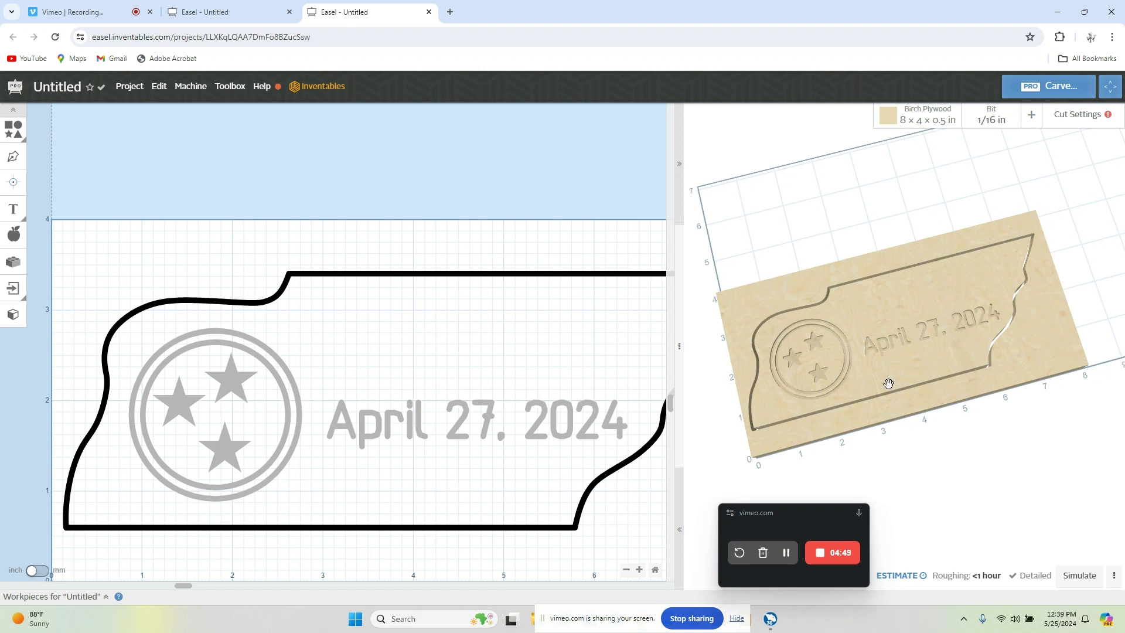
Simulate the carve, play the beginning of the toolpath from the front left corner, and pause it.
drag(798, 516, 584, 510)
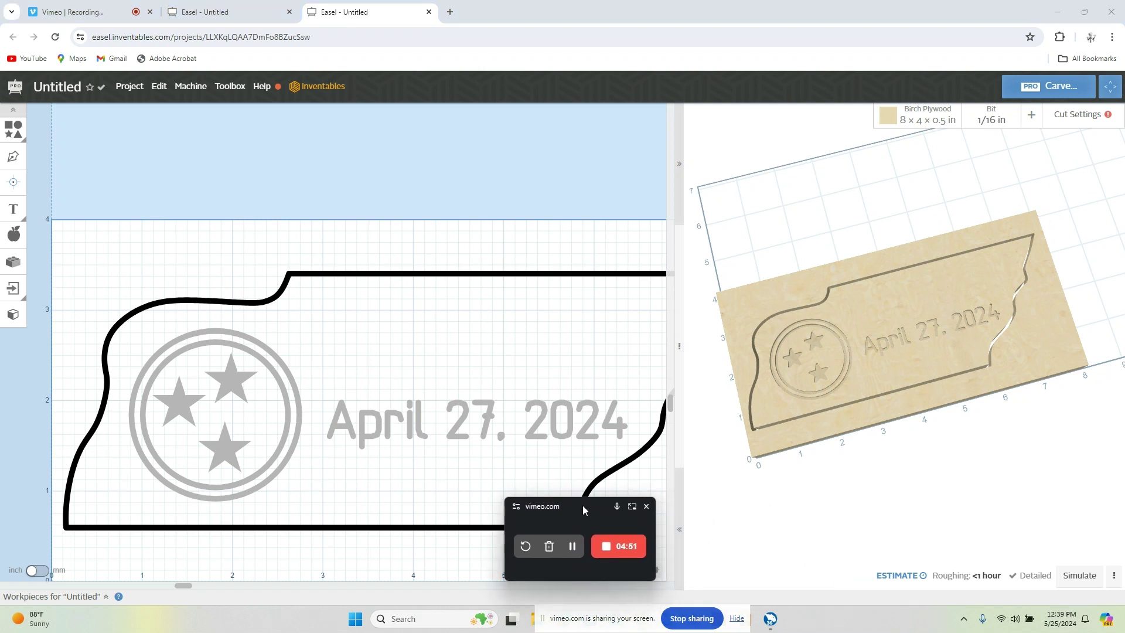
click(1076, 579)
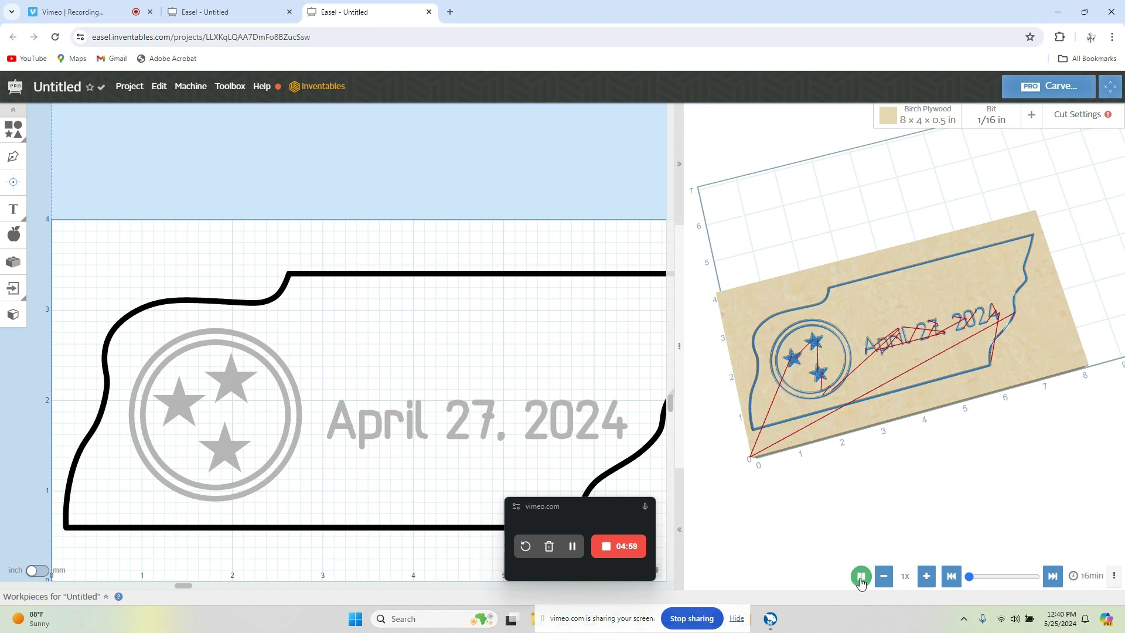
click(861, 575)
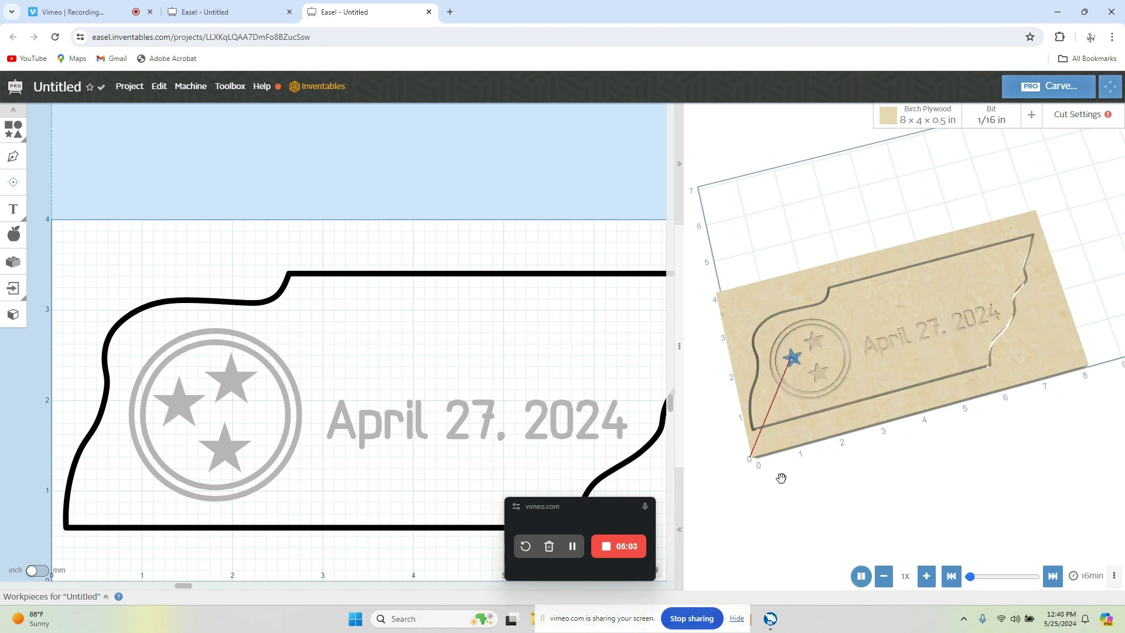
click(861, 576)
Set the material's X/Y zero to Center.
click(953, 122)
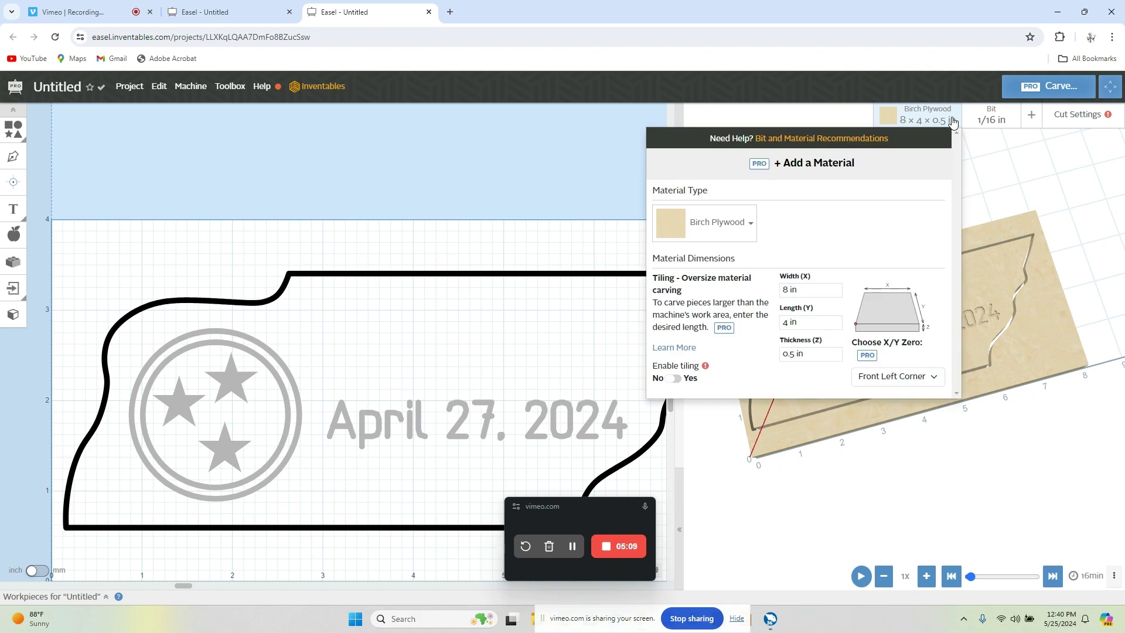
click(931, 382)
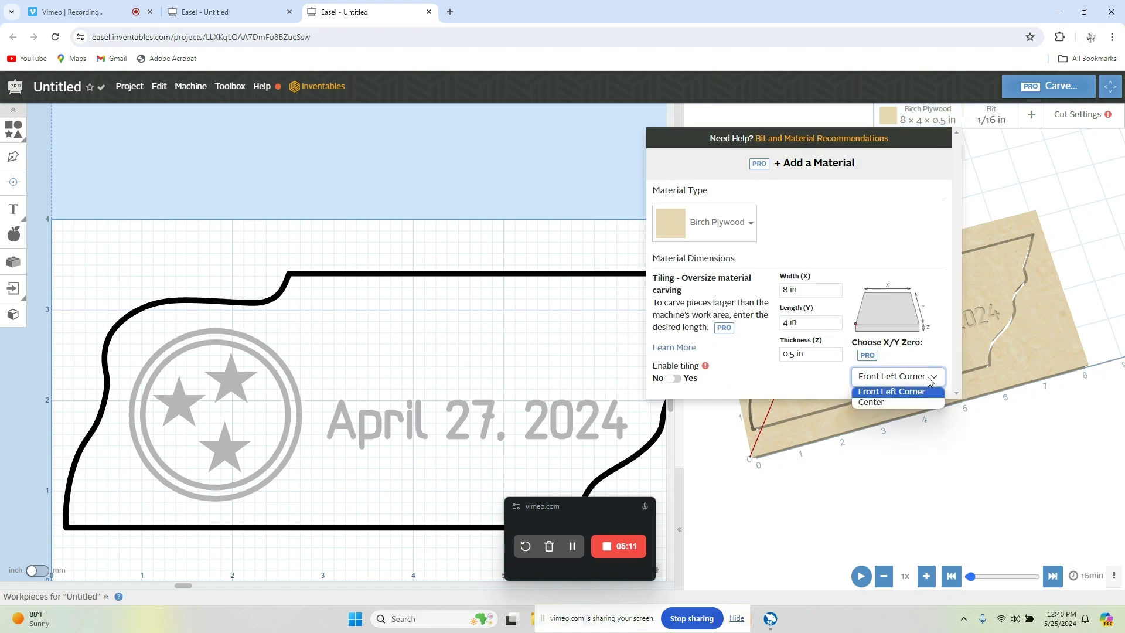
click(905, 403)
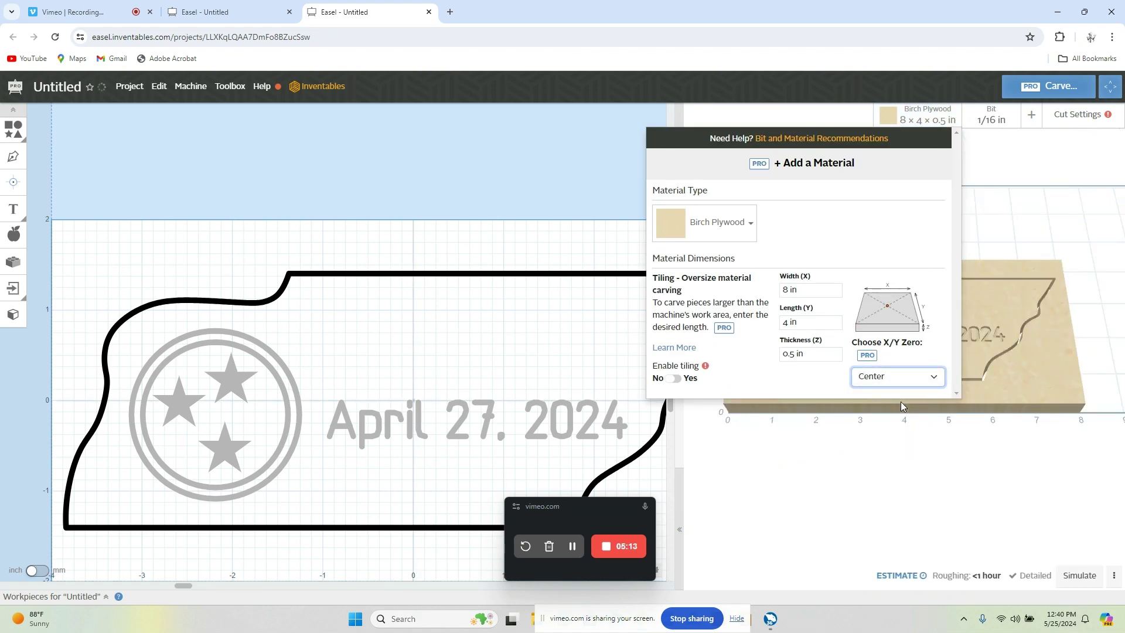
click(956, 479)
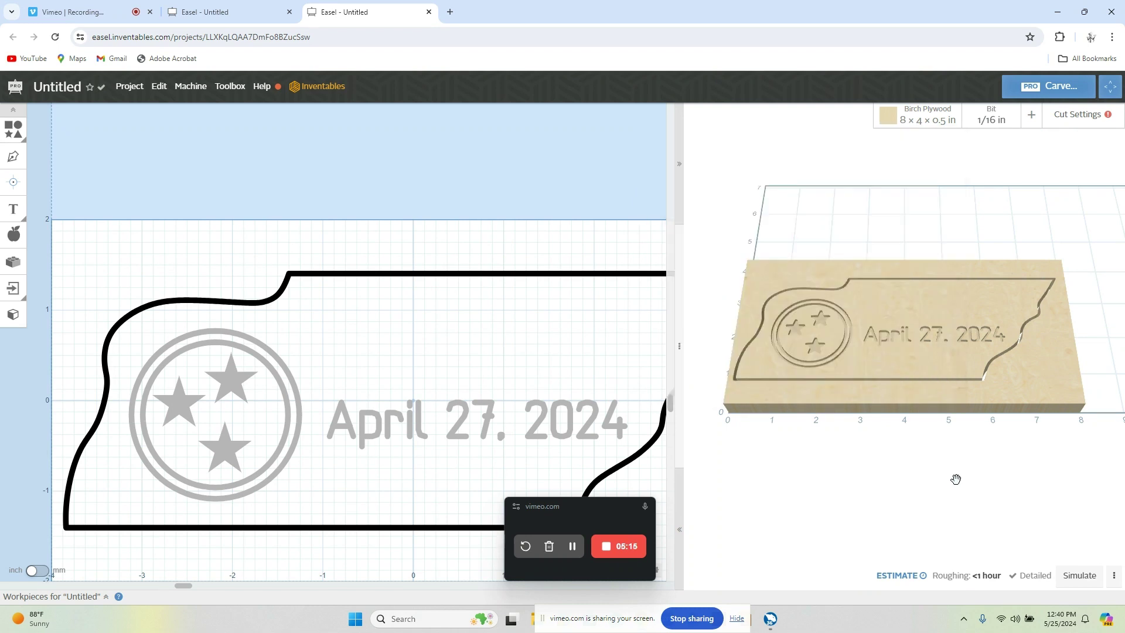
Simulate the carve from the centre zero, advance the playback through the circles and date, and pause it.
drag(880, 415, 951, 438)
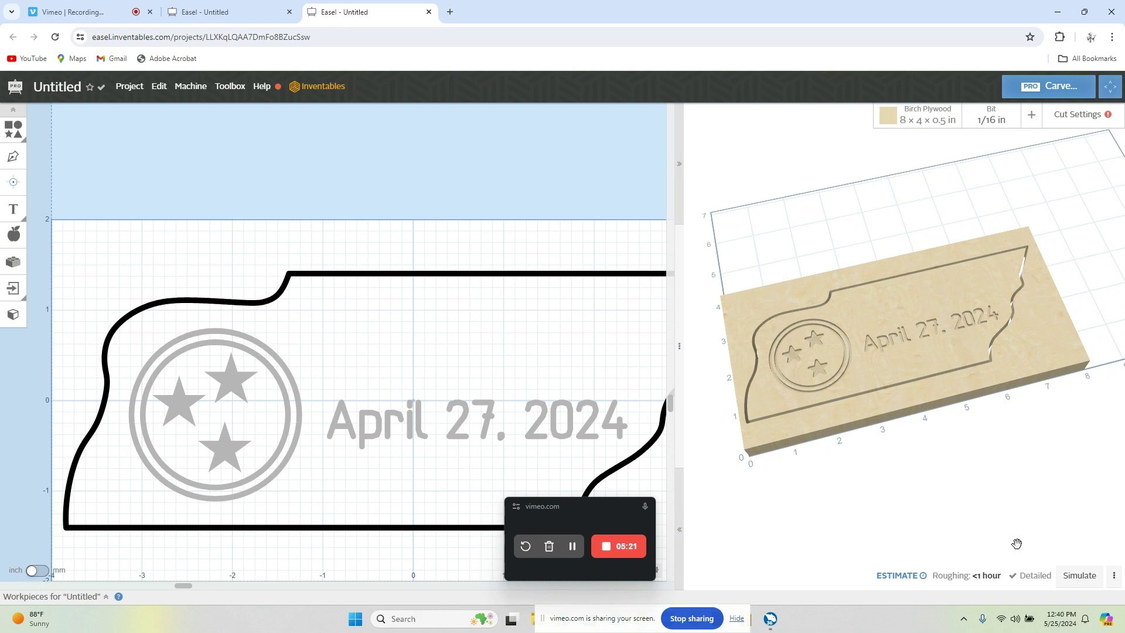
click(1078, 576)
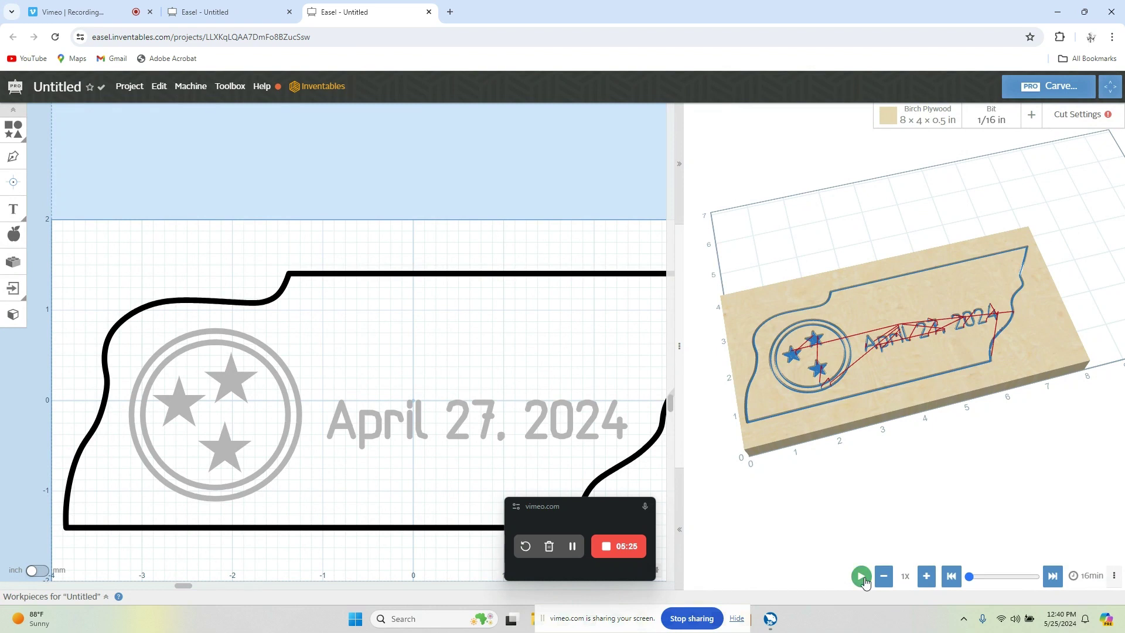
click(861, 578)
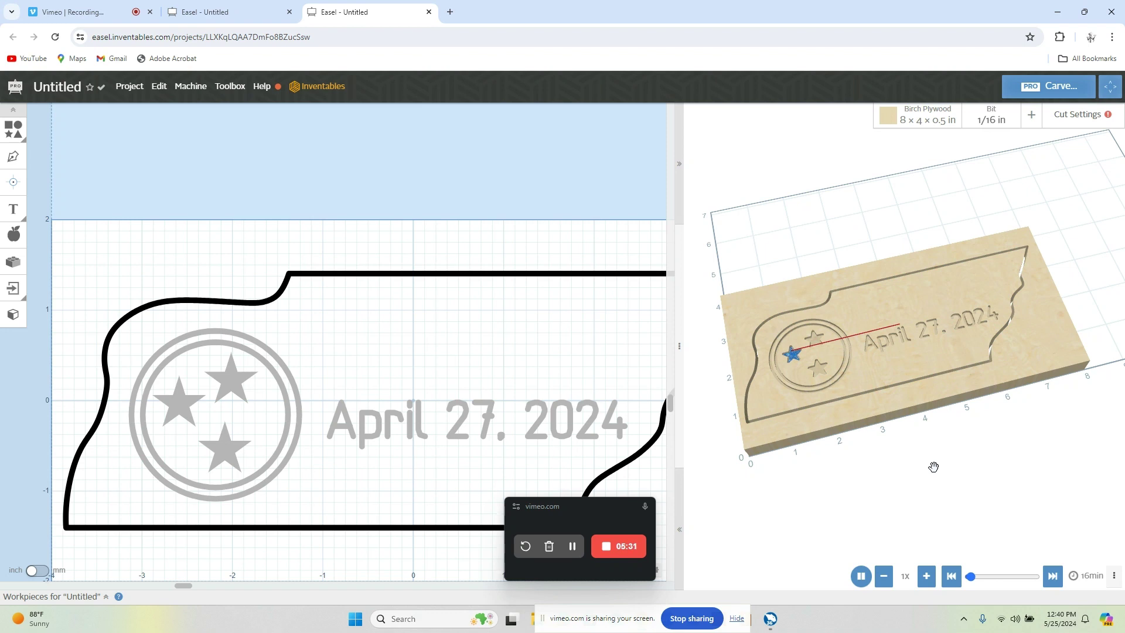
click(982, 577)
drag(983, 579, 989, 580)
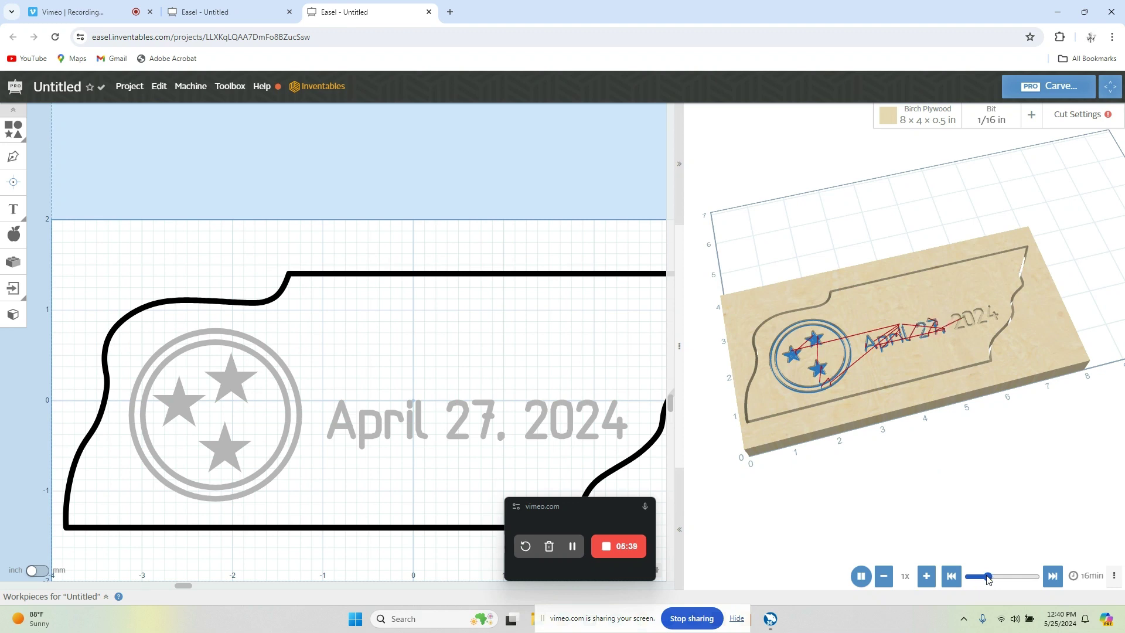
click(866, 577)
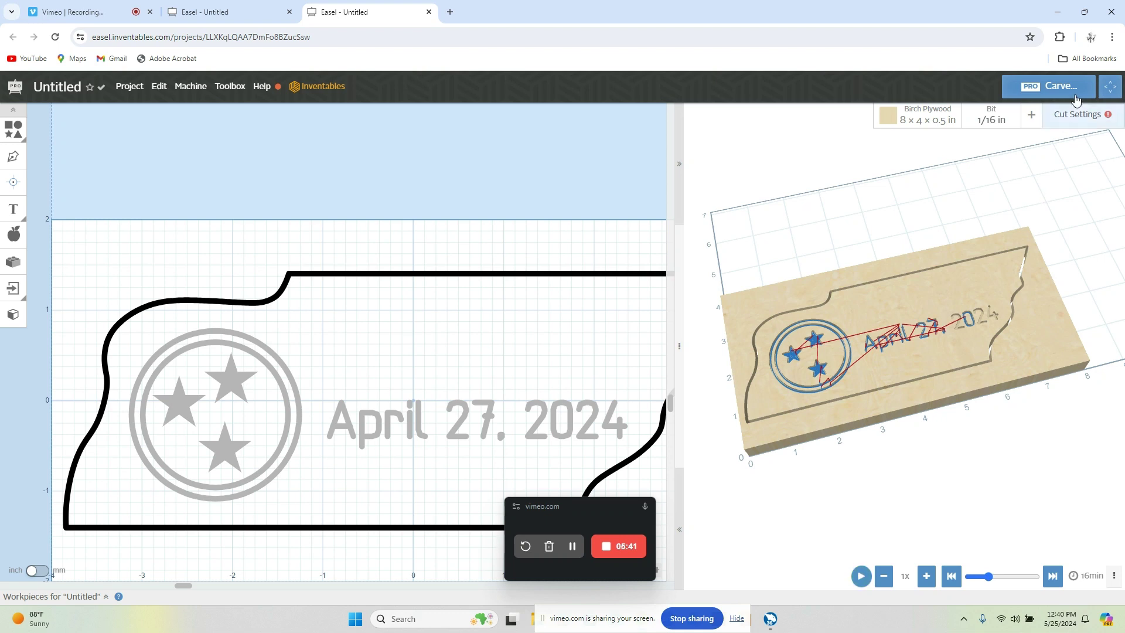
Set the feed rate to 20 in/min in the cut settings and review the plunge rate and depth per pass.
click(1087, 117)
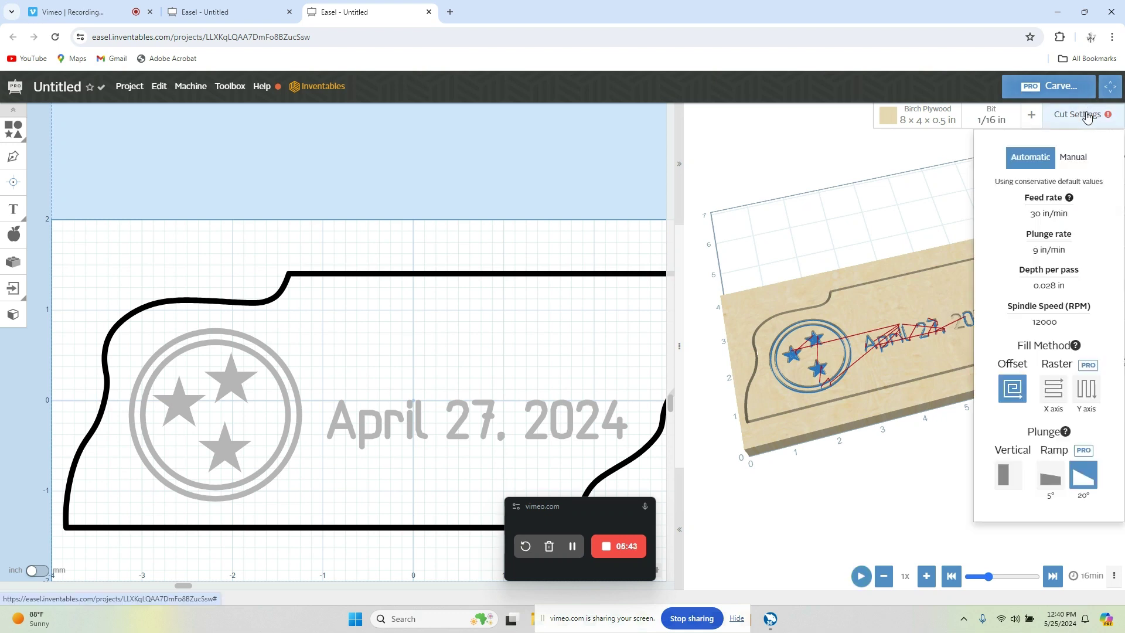
click(1040, 216)
drag(1031, 214, 1104, 222)
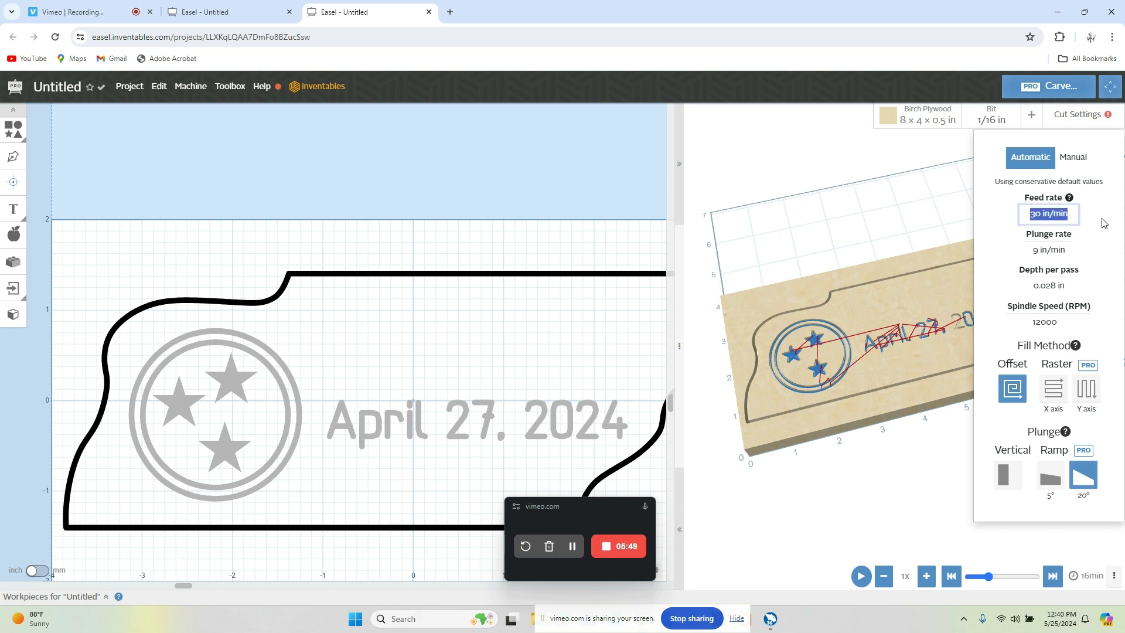
text(20)
click(1042, 251)
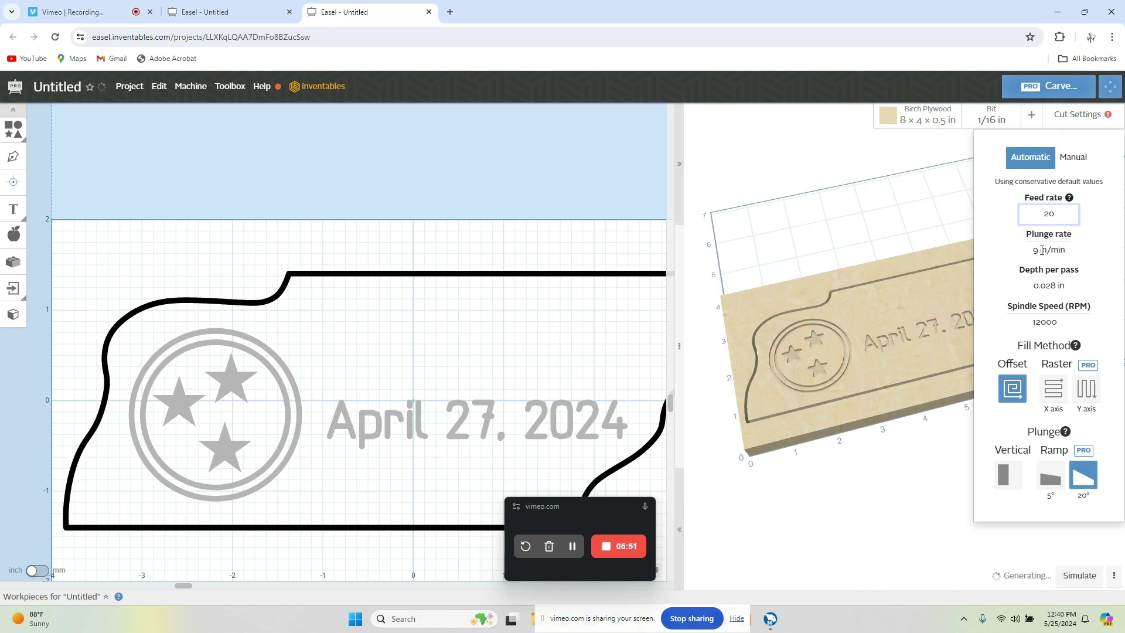
triple_click(1042, 250)
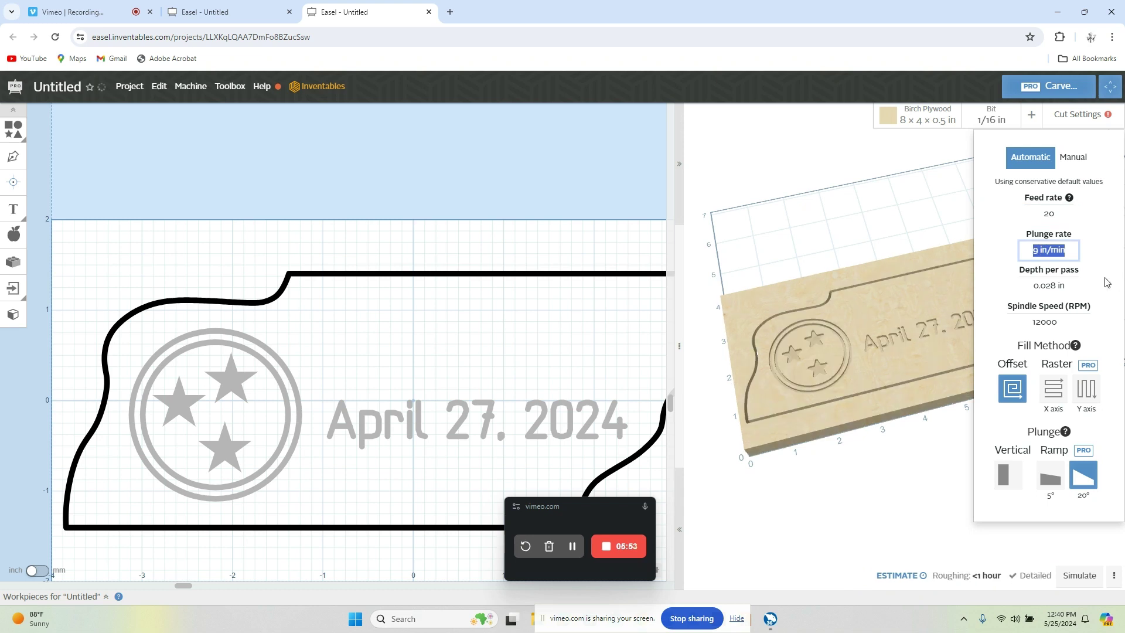
click(1055, 286)
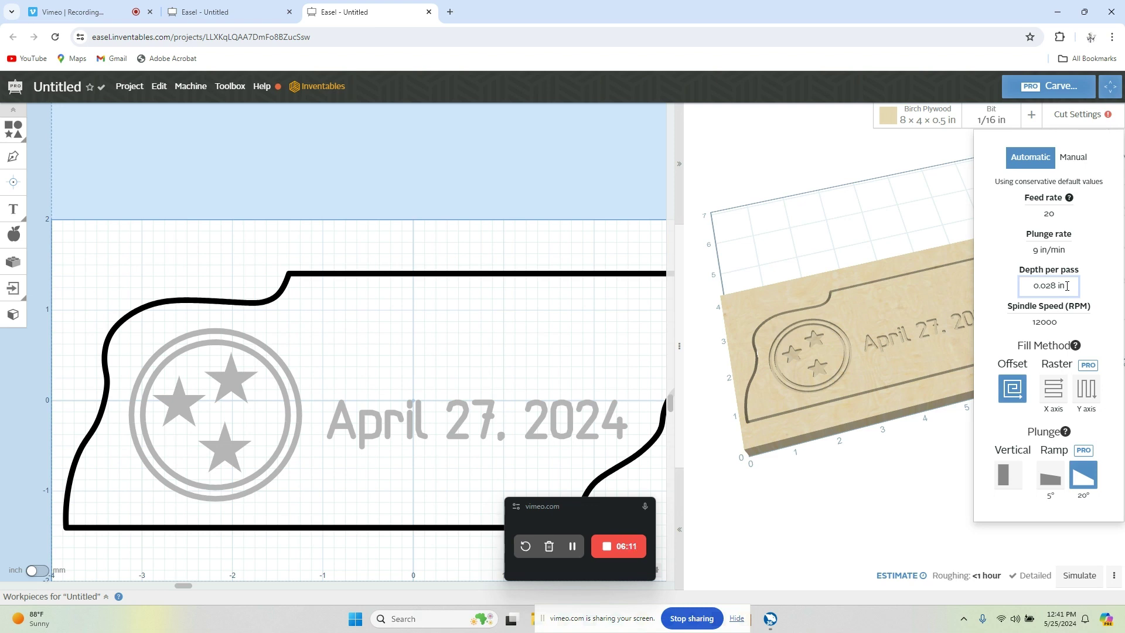
click(940, 450)
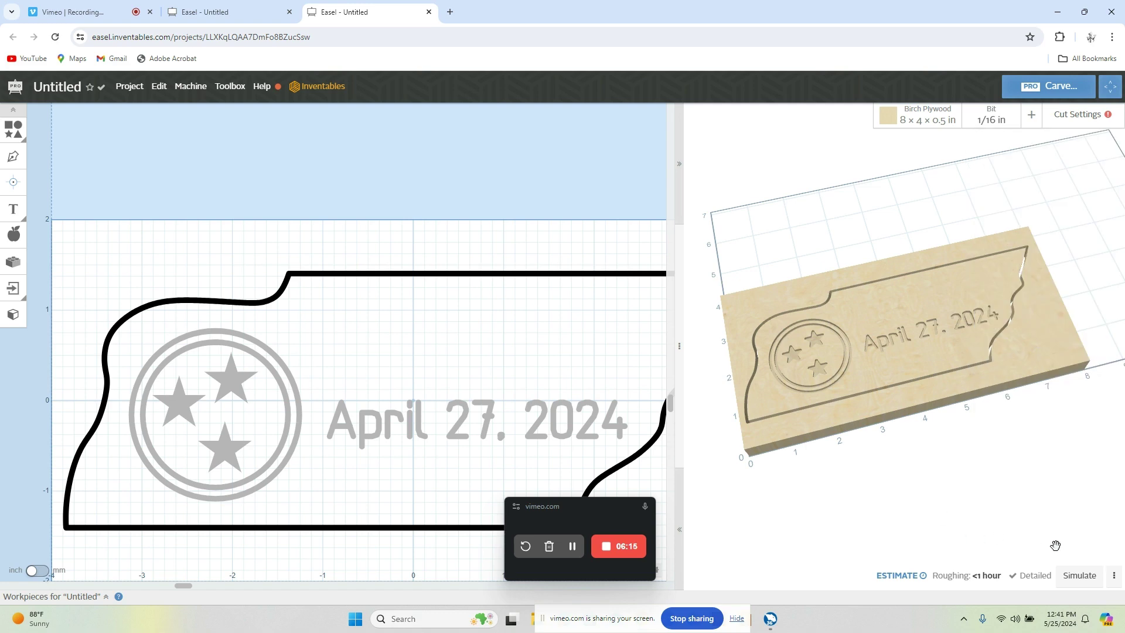
Simulate the carve with the new feed rate and advance the playback to inspect the state outline's toolpath.
click(1083, 577)
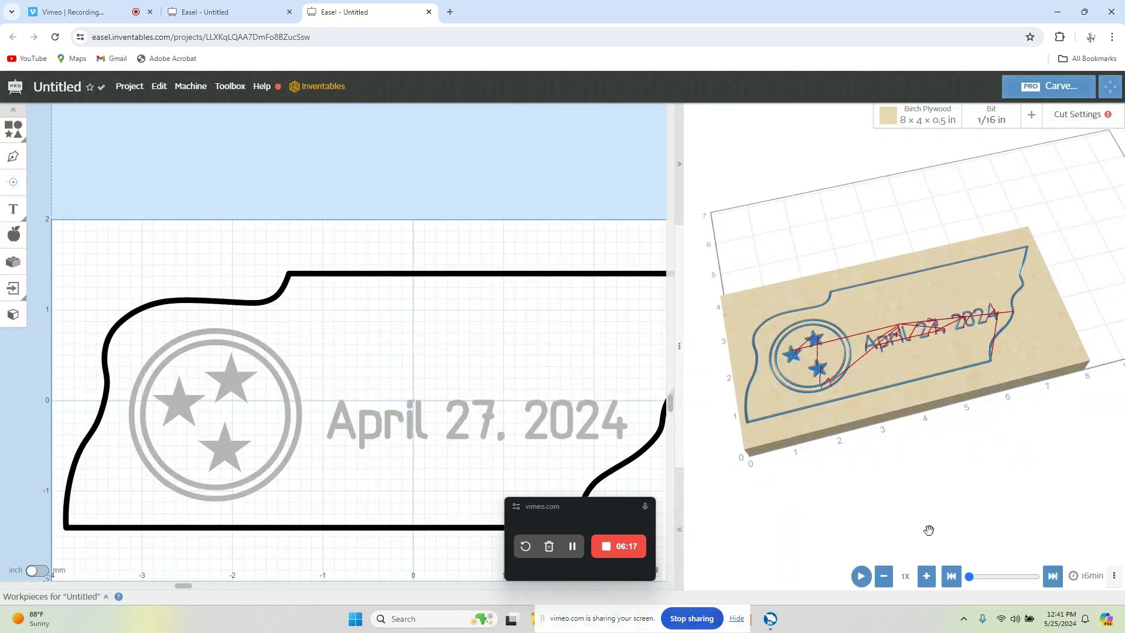
click(861, 577)
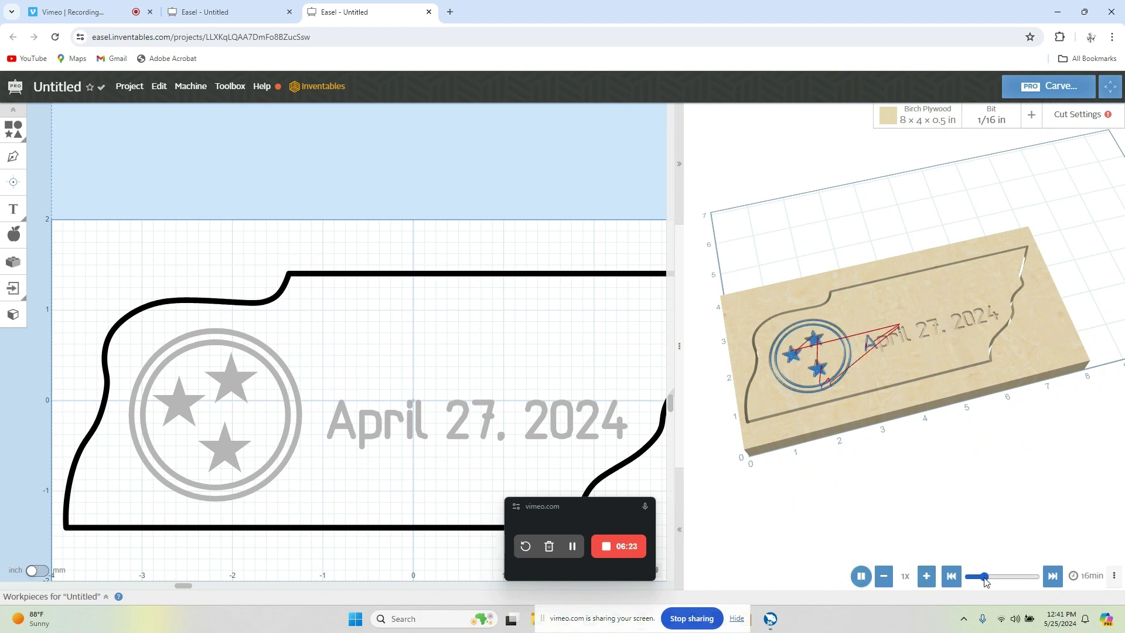
drag(987, 581, 996, 583)
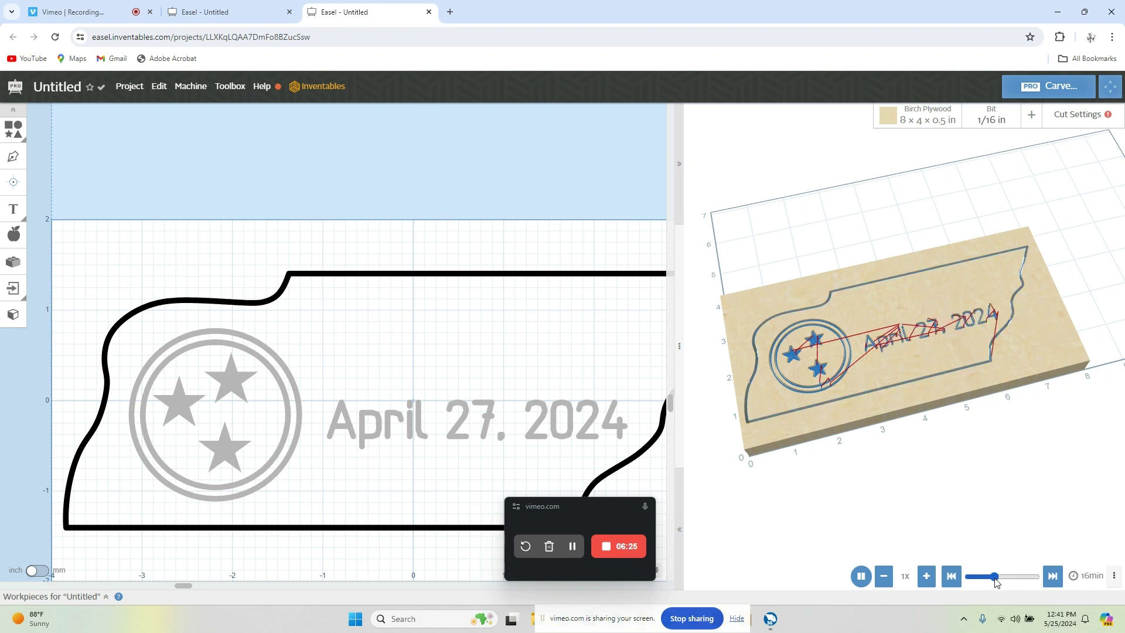
mouse_move(939, 401)
mouse_down()
mouse_move(938, 455)
mouse_move(949, 411)
mouse_up()
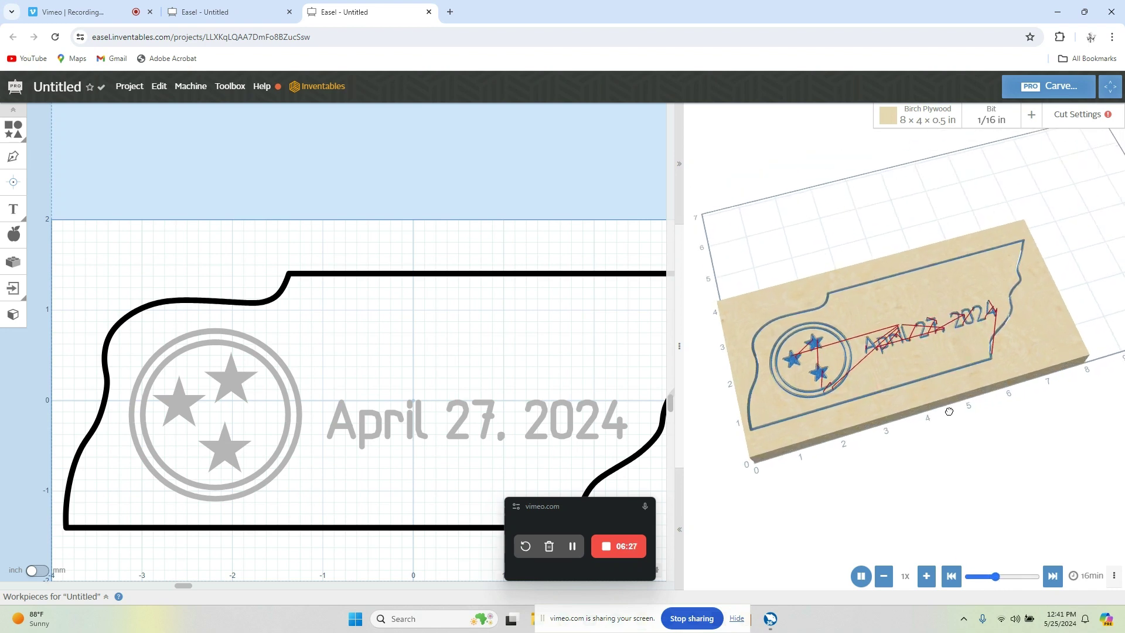